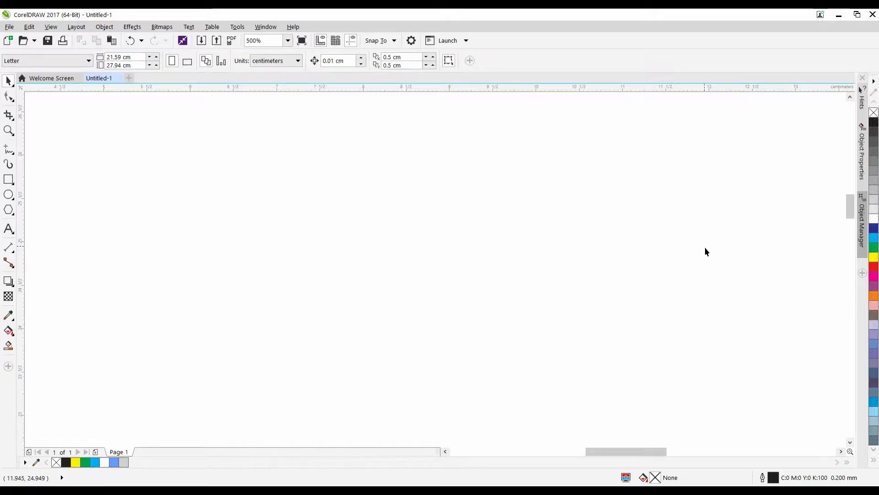
Add the artistic text 'Skycam' and move it up and right to x 10.586 cm
click(9, 228)
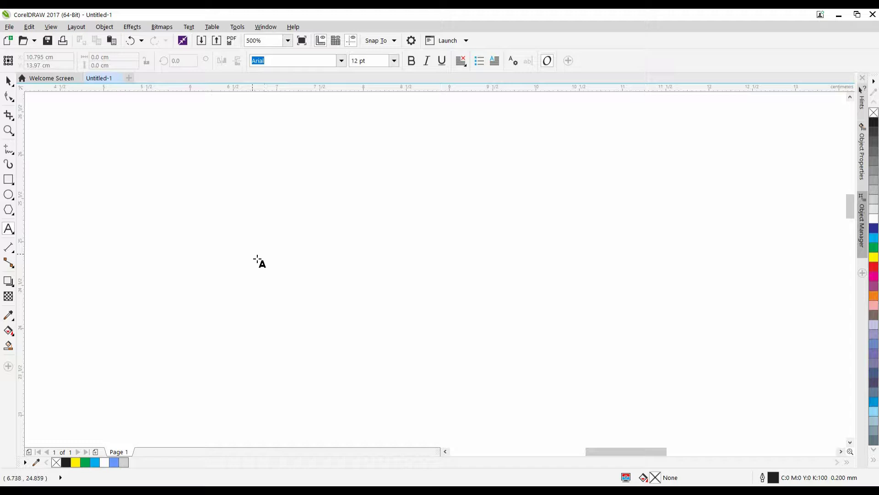
click(253, 257)
text(S)
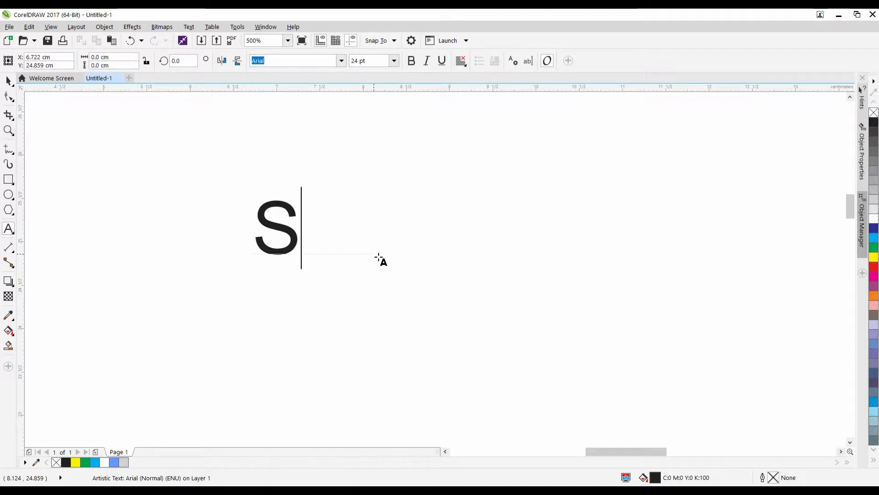
text(kycam)
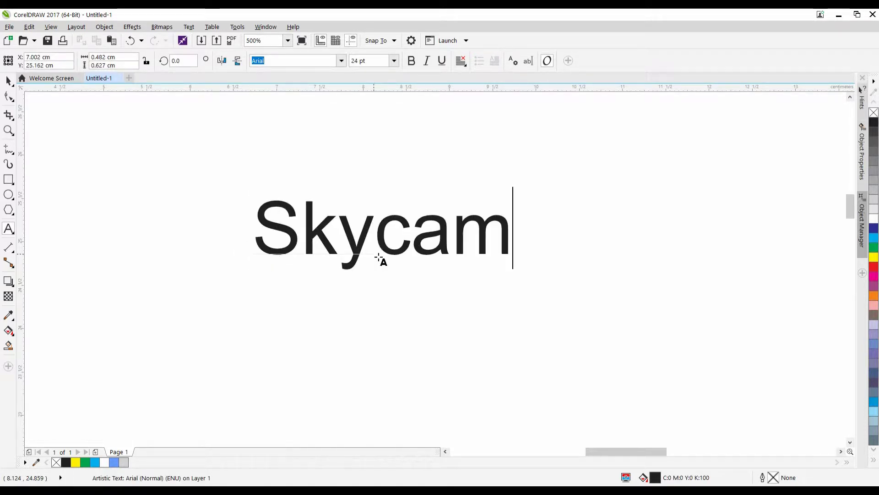
key(ctrl+space)
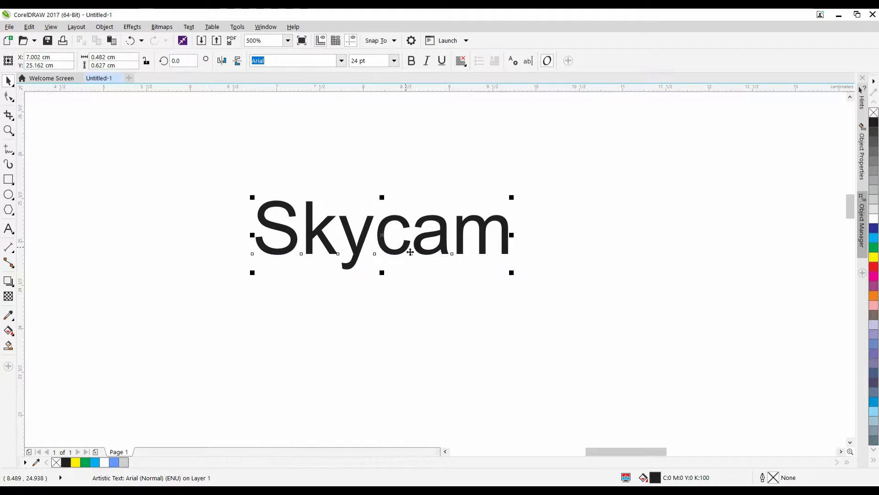
drag(369, 242, 534, 215)
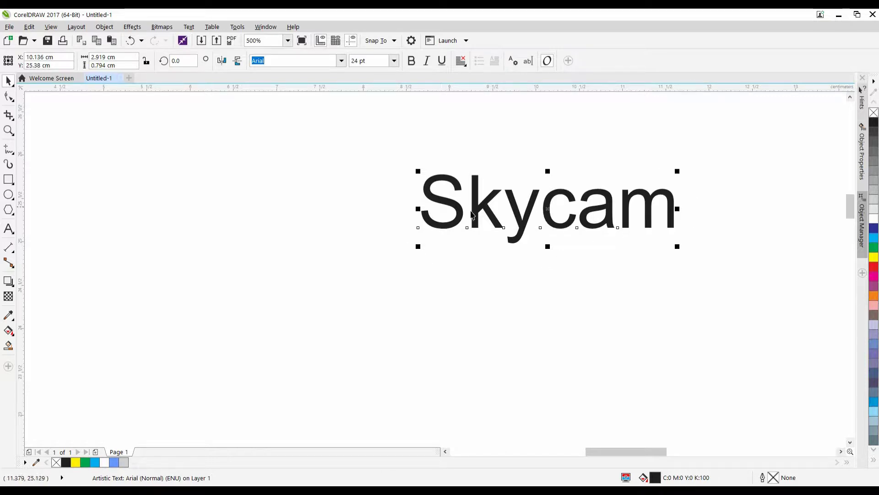
drag(550, 220, 589, 219)
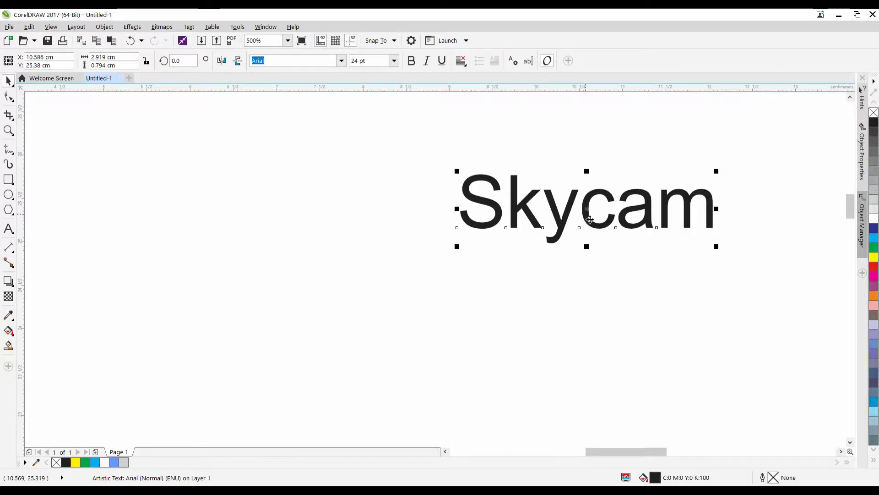
Change the Skycam text's font to Cambria Bold-Italic
click(342, 61)
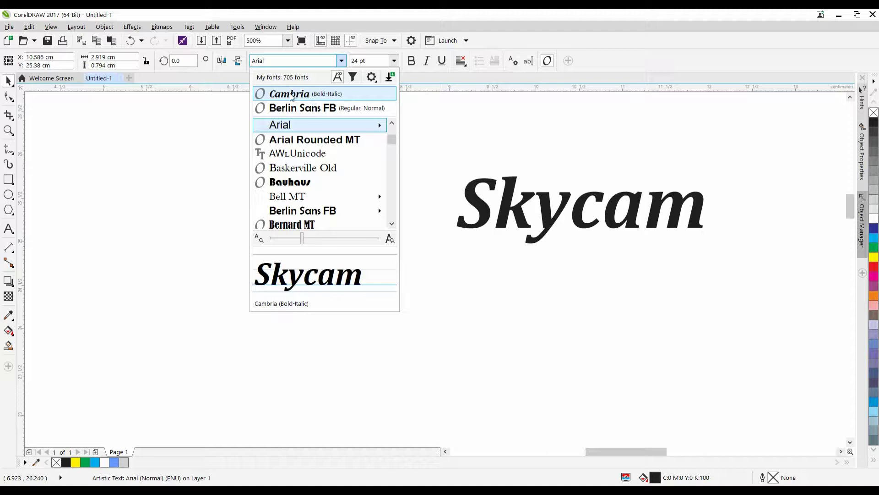
click(291, 95)
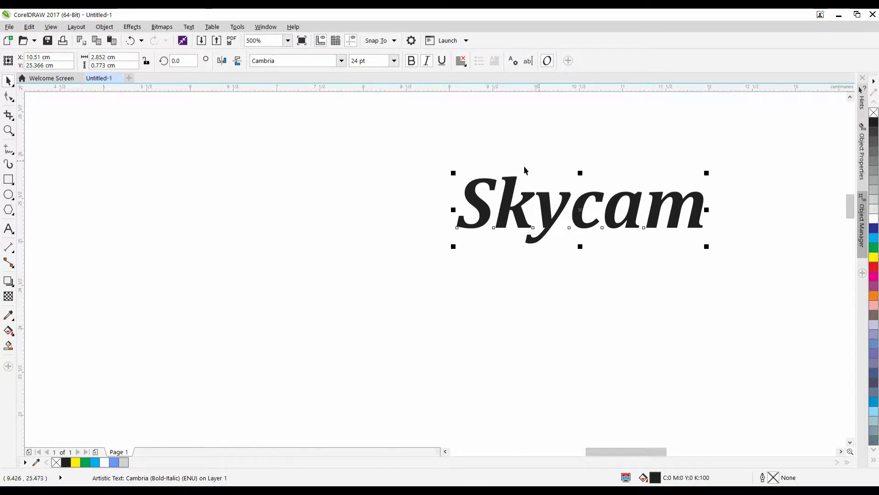
key(alt+Tab)
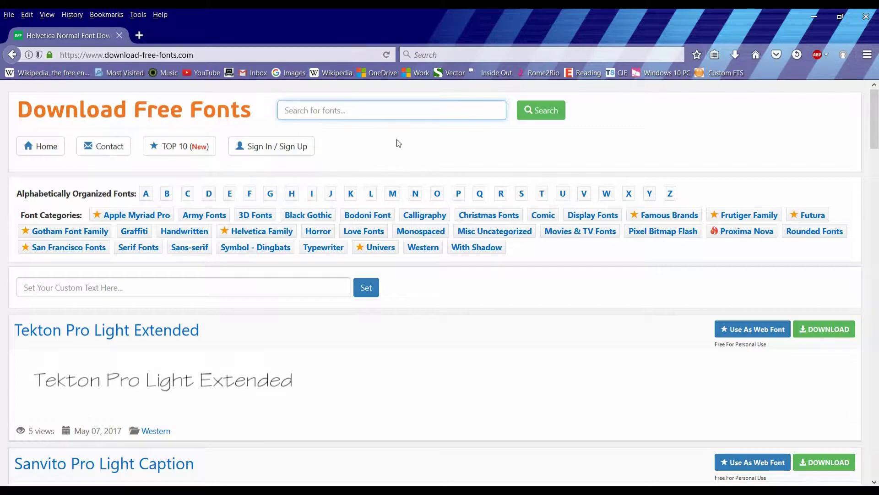
Search download-free-fonts.com for 'cambria' and look through the Italic and Bold Italic results
click(340, 120)
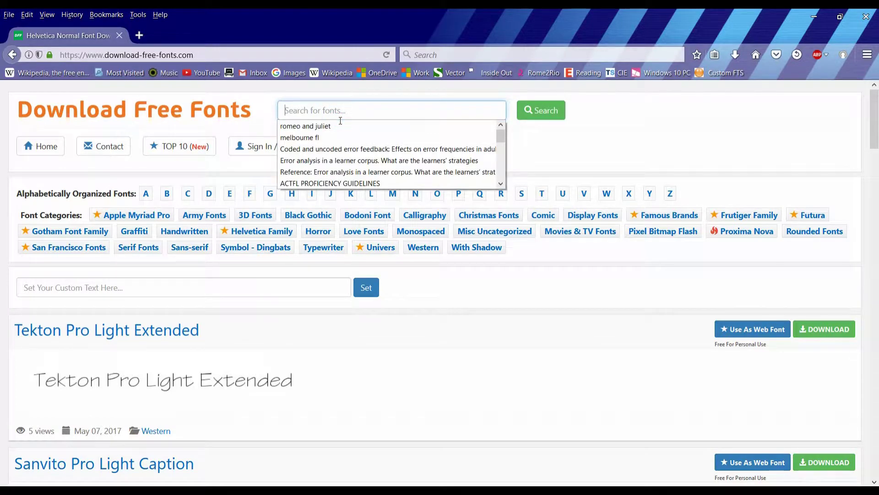
text(camb)
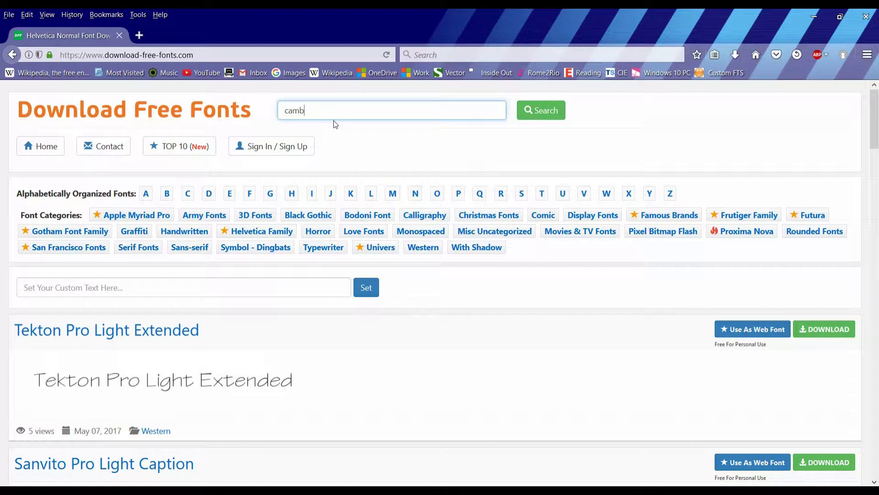
key(BackSpace)
key(BackSpace)
key(BackSpace)
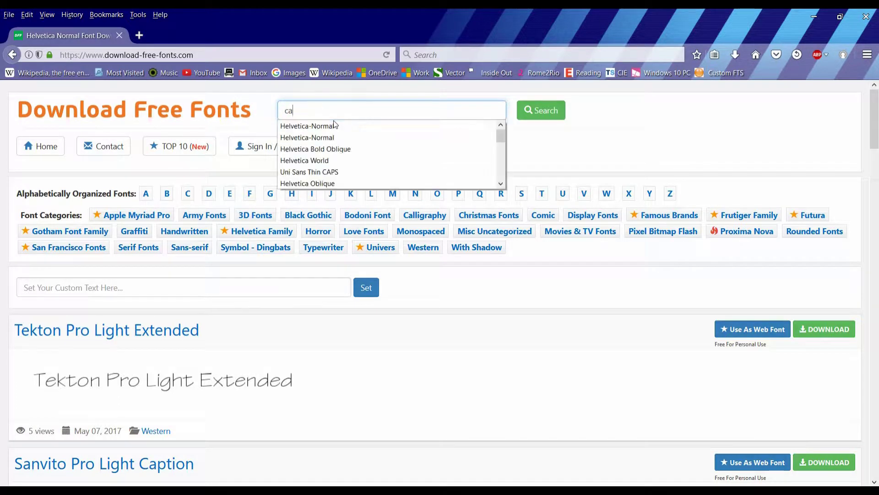
text(cambria)
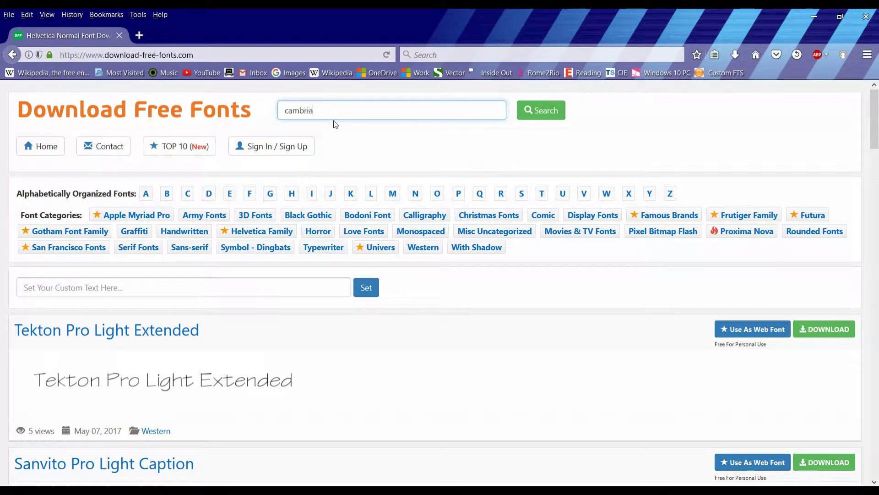
key(Return)
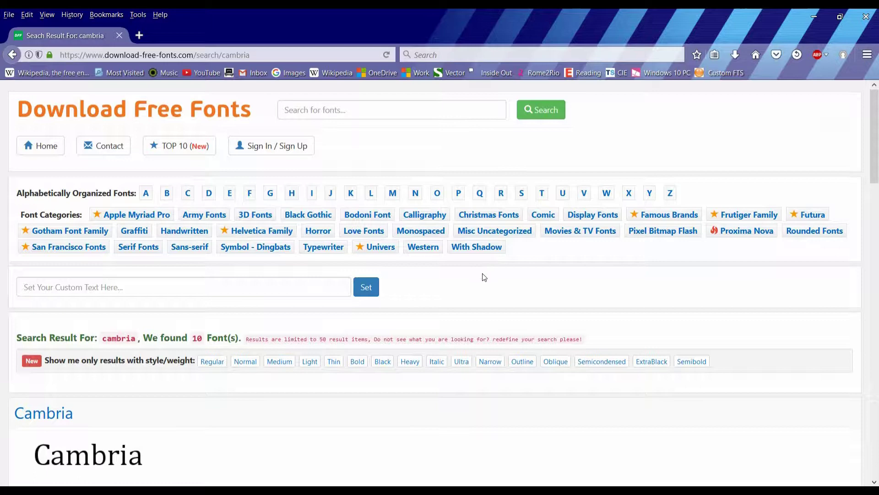
scroll(481, 275, down, 10)
scroll(178, 225, down, 4)
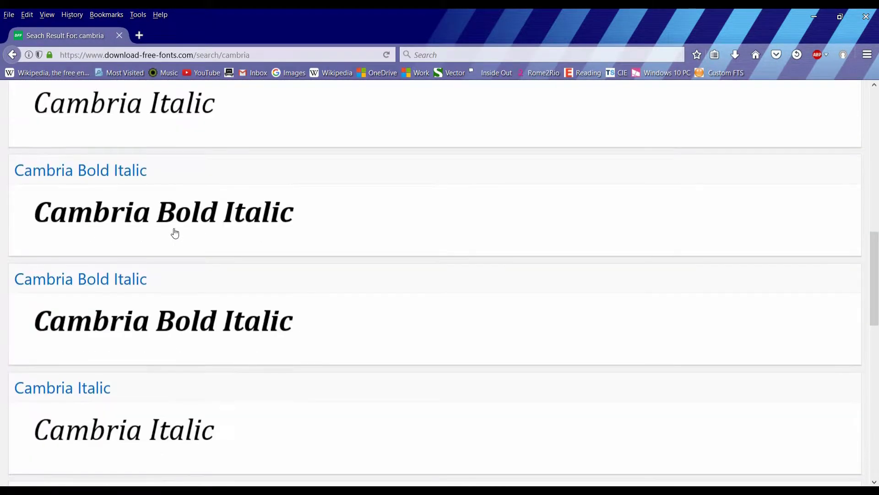
scroll(190, 270, down, 3)
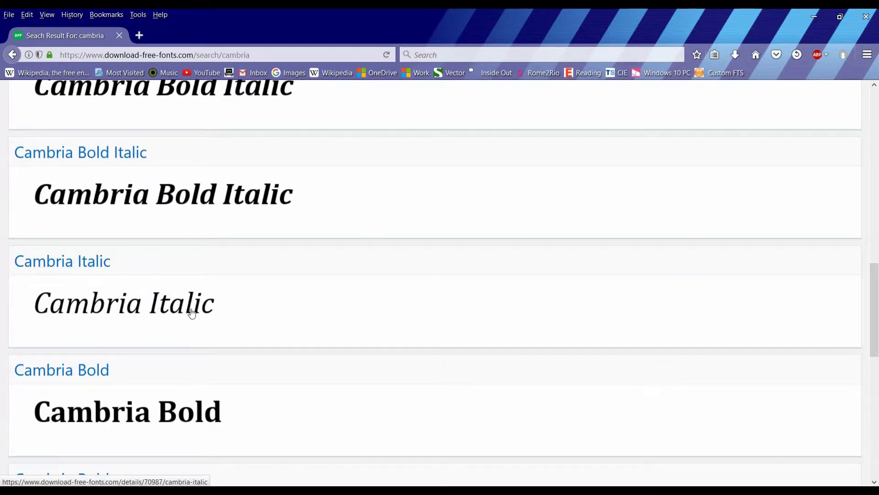
scroll(191, 312, up, 3)
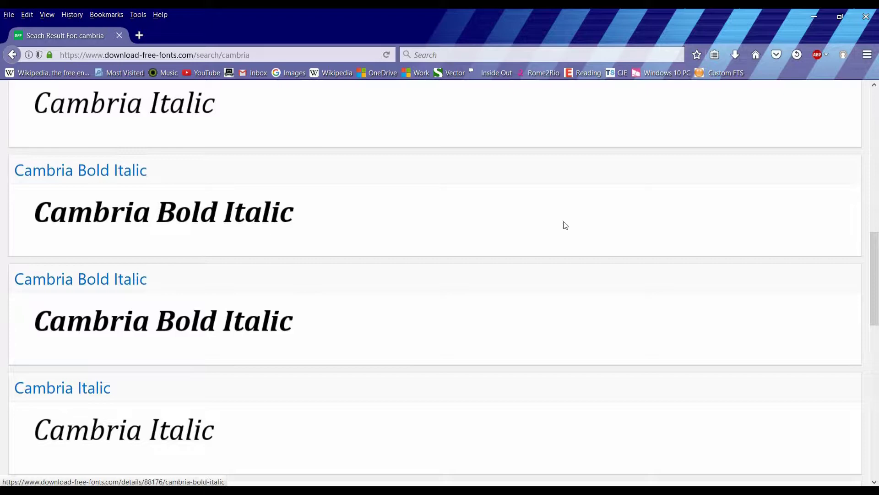
scroll(566, 225, up, 3)
scroll(565, 226, down, 2)
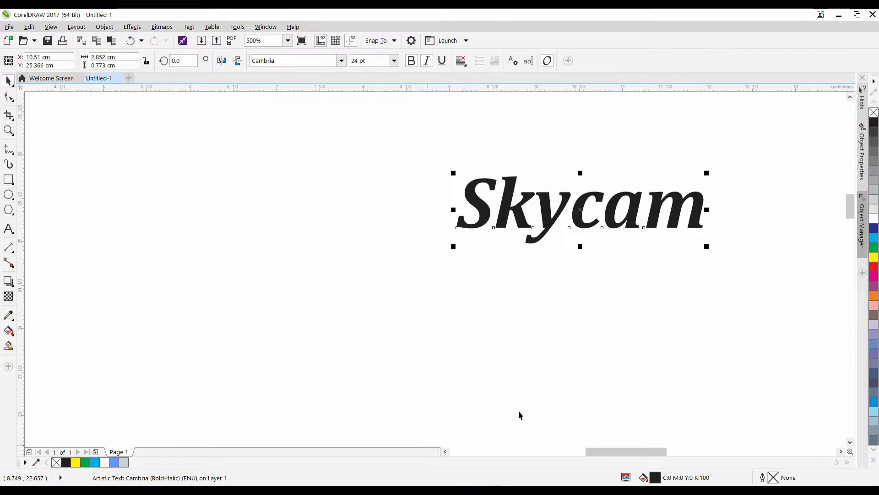
Scale the Skycam text up to about 43 pt and shift it right
drag(684, 263, 664, 337)
drag(663, 338, 538, 316)
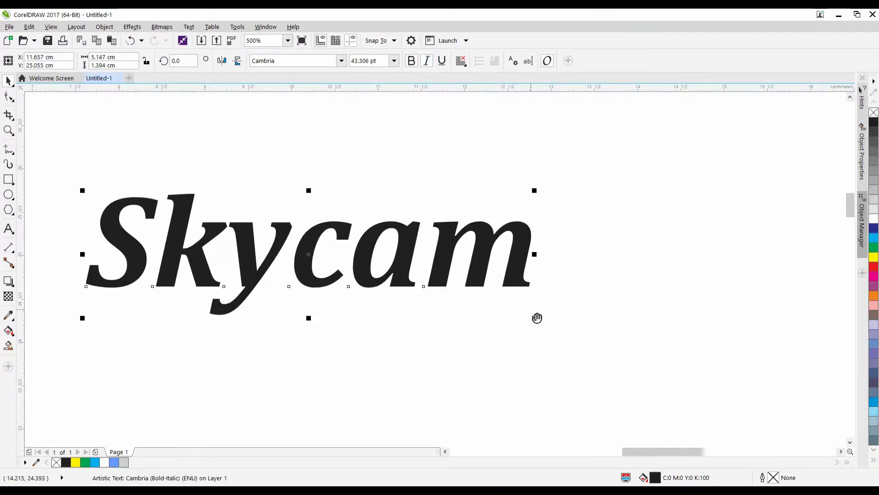
drag(313, 260, 419, 259)
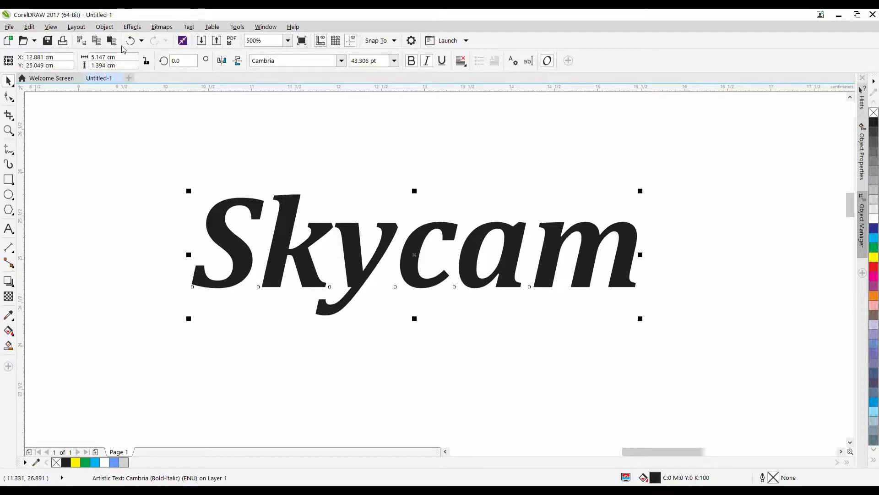
Tighten the letter spacing of Skycam with the Shape tool, then deselect it
click(6, 96)
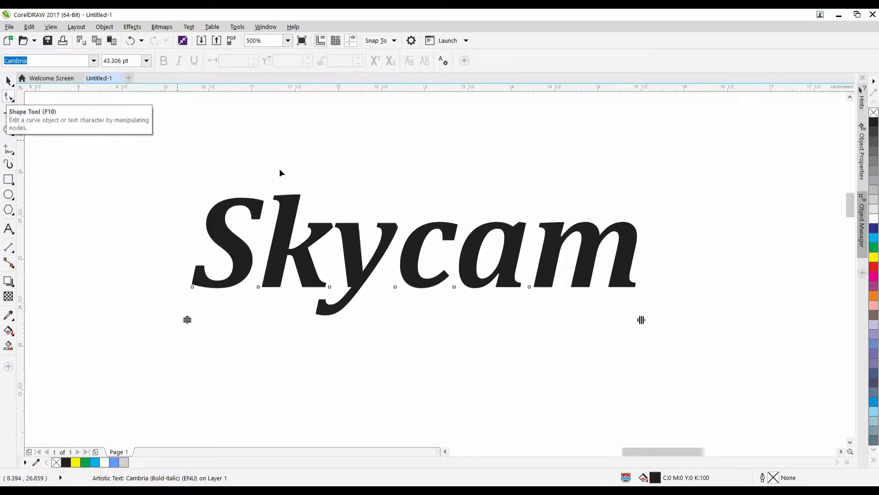
mouse_move(643, 323)
mouse_down()
mouse_move(614, 328)
mouse_move(630, 324)
mouse_up()
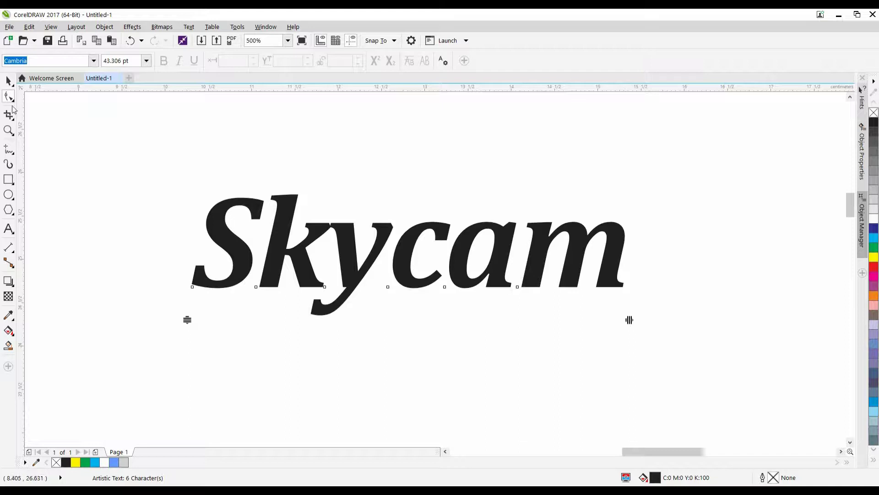
click(8, 81)
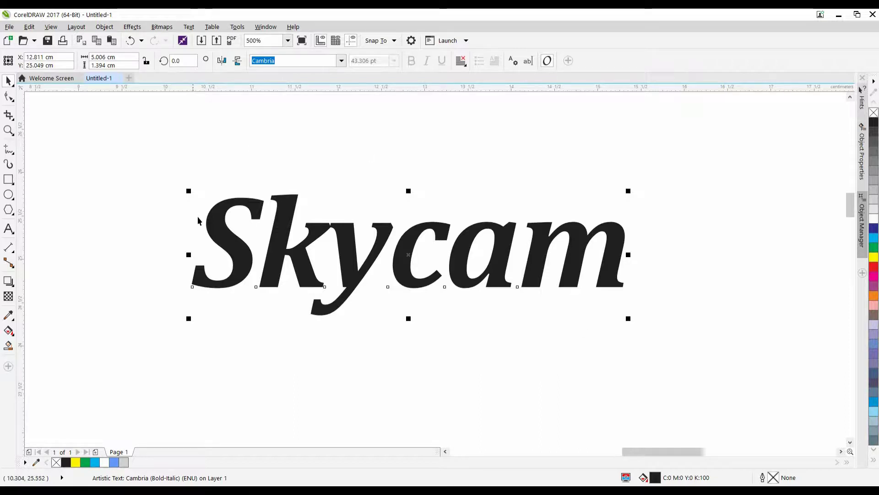
scroll(562, 260, left, 1)
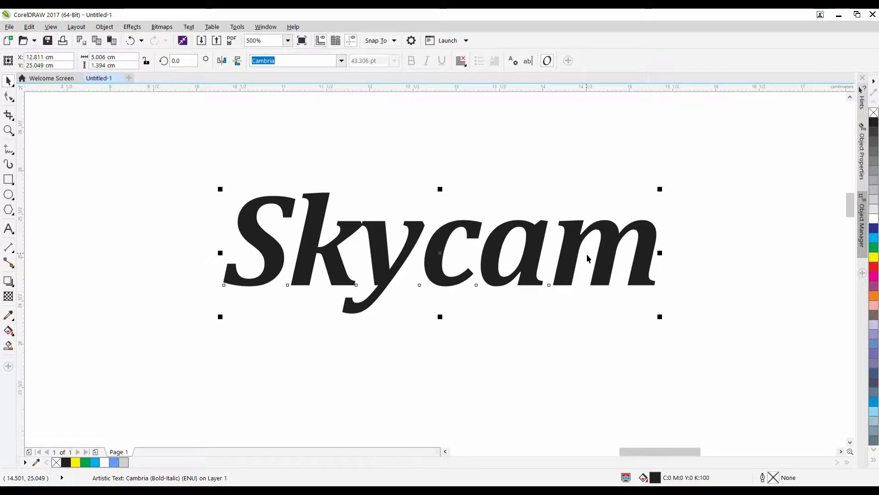
click(163, 220)
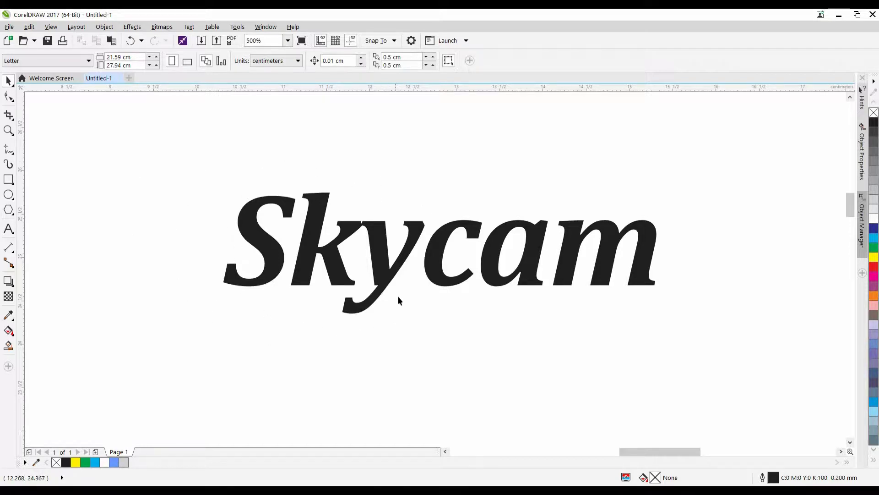
click(205, 165)
Draw a circle over the S and give it a Hairline outline
click(8, 194)
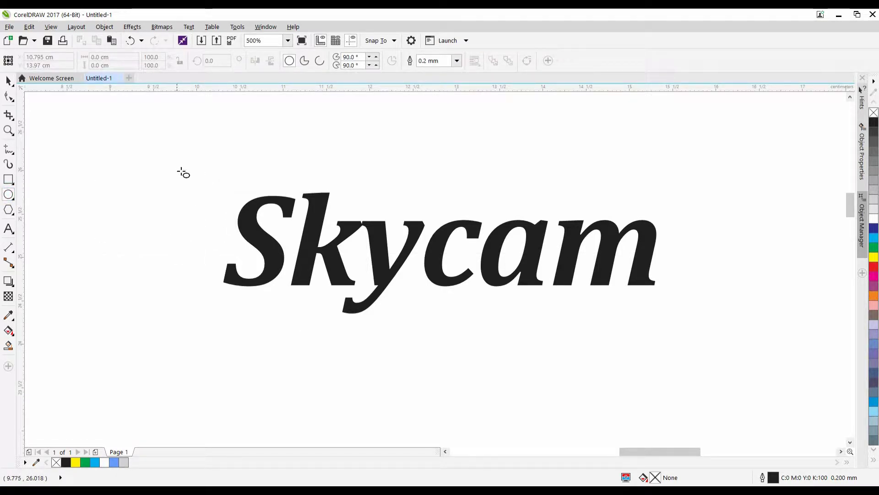
drag(180, 165, 360, 339)
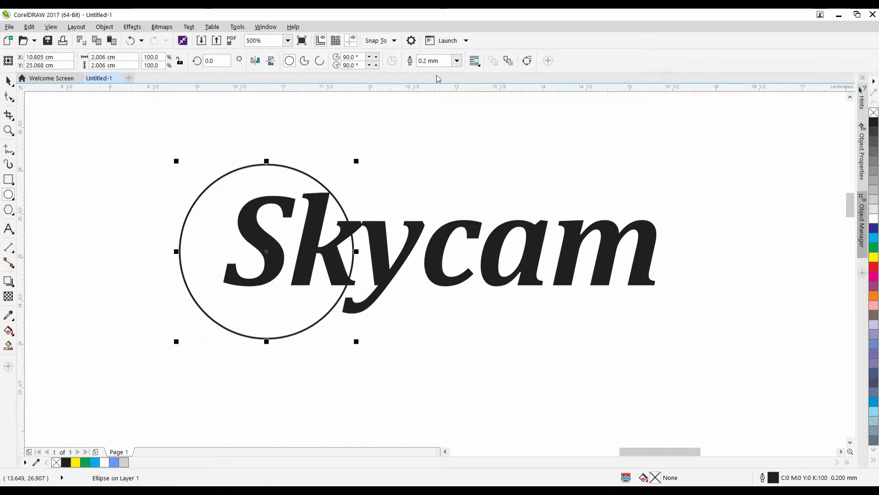
click(457, 60)
click(447, 81)
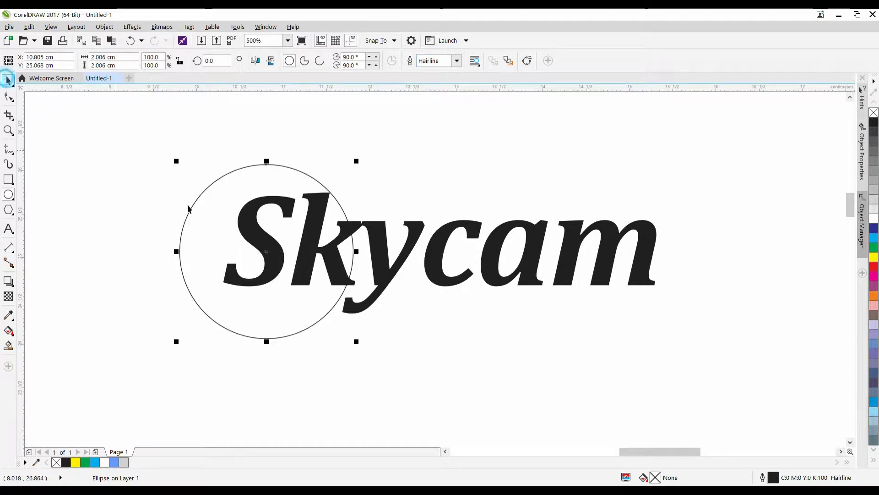
Drag the 2.006 cm circle until it is centred around the 'y'
click(7, 81)
drag(267, 251, 332, 234)
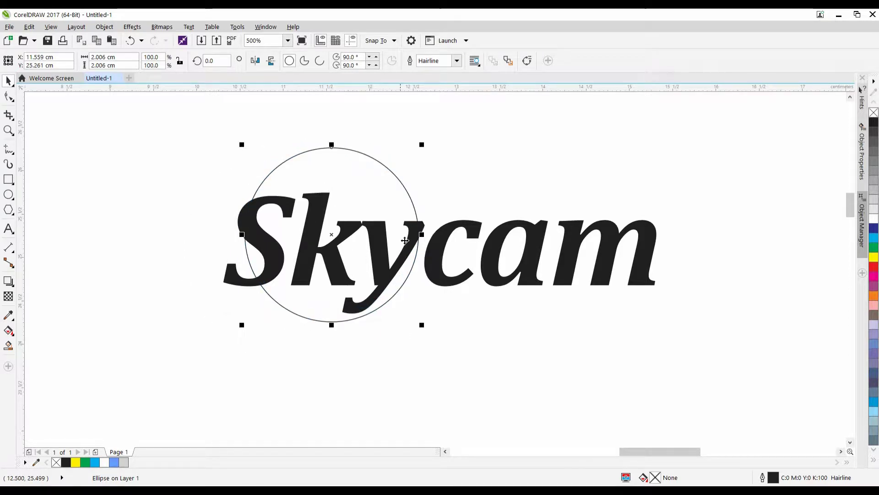
scroll(382, 252, up, 2)
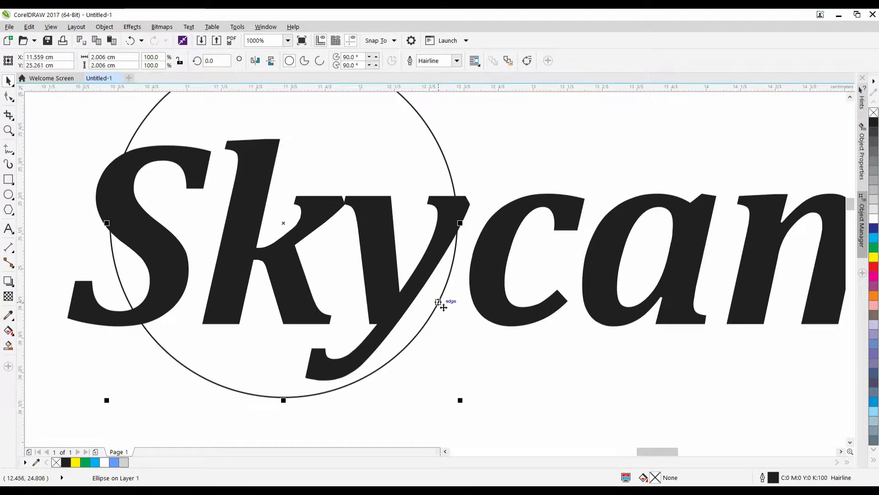
drag(443, 307, 416, 258)
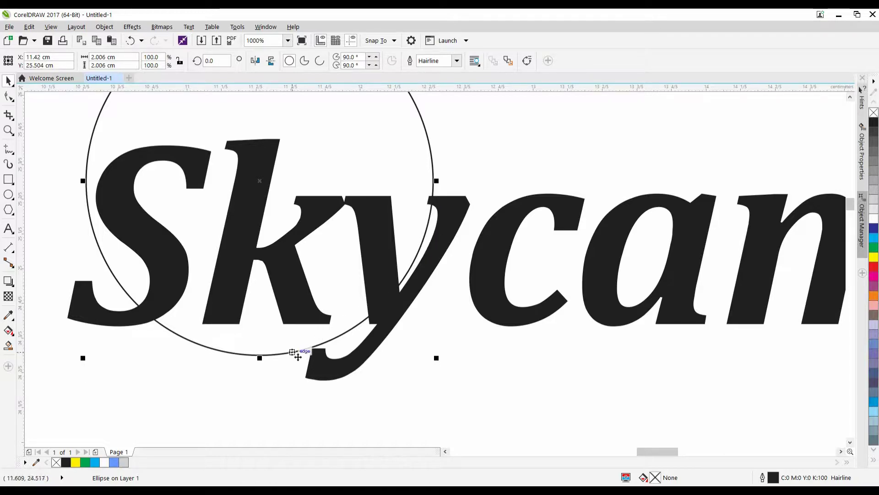
scroll(300, 356, up, 2)
scroll(369, 350, down, 3)
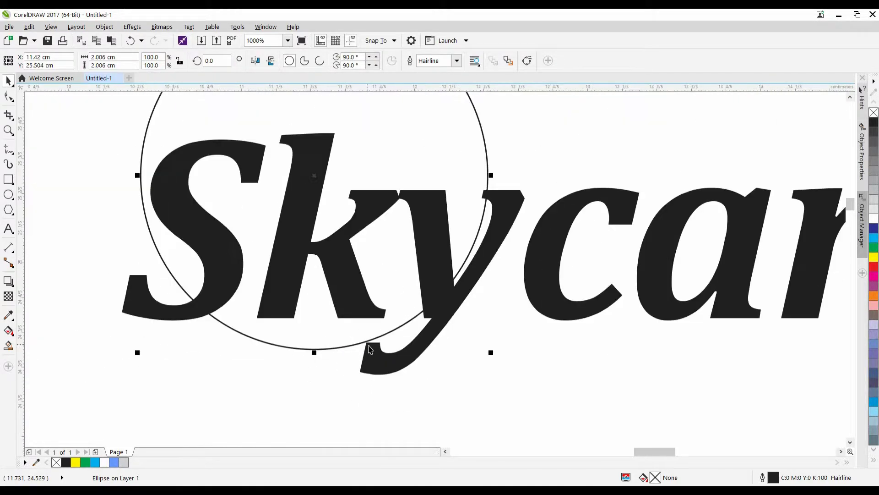
drag(369, 350, 320, 291)
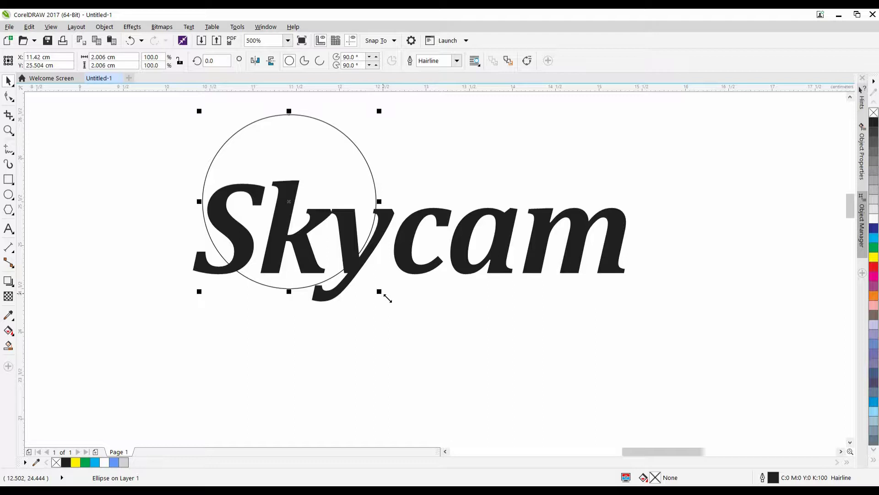
Leave a 128% enlarged copy as an outer ring, then scale the inner circle about 110% toward the upper left
drag(387, 297, 412, 326)
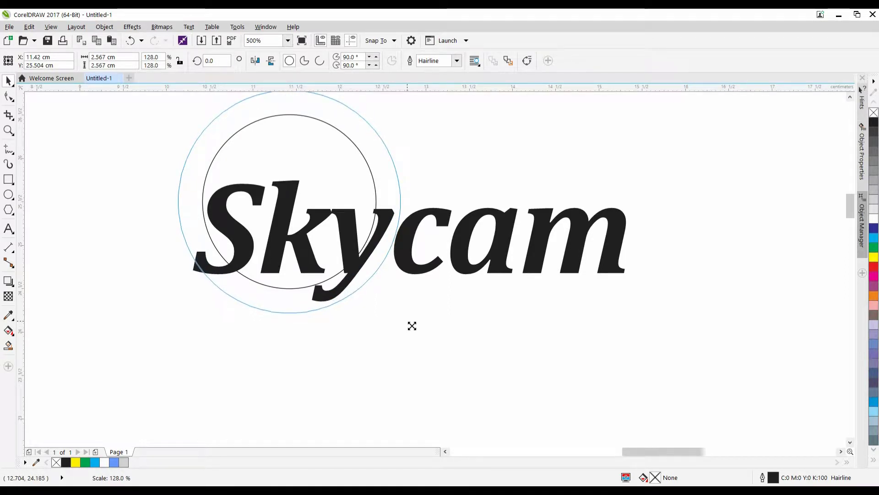
drag(412, 326, 411, 325)
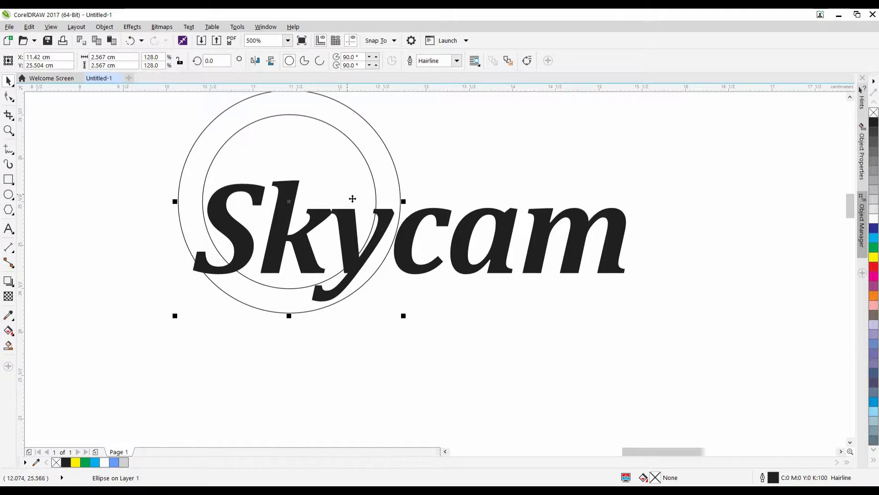
click(234, 135)
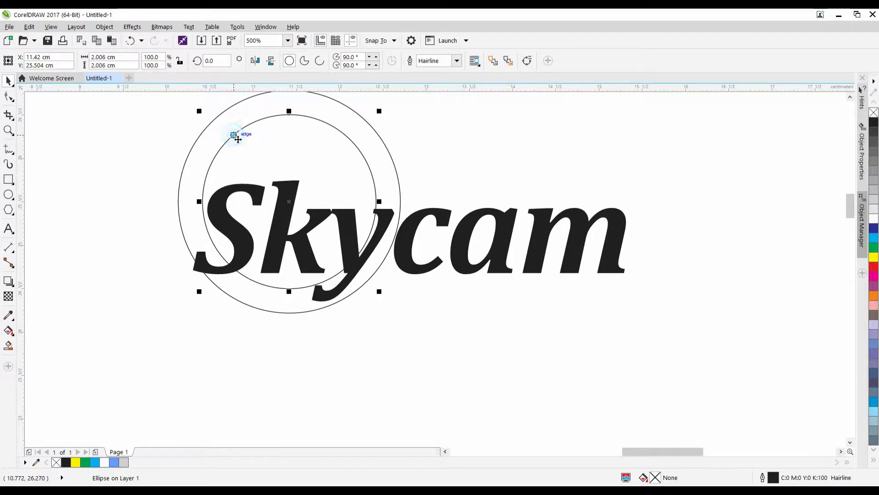
drag(233, 136, 284, 169)
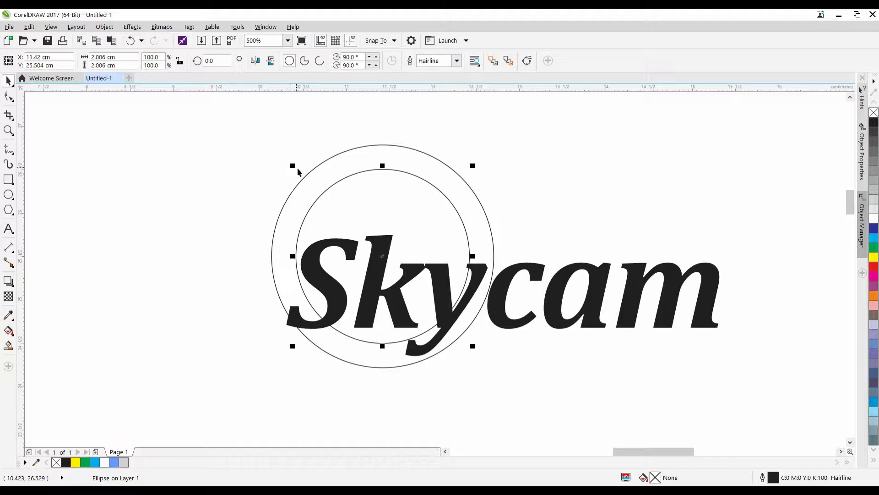
drag(295, 167, 281, 154)
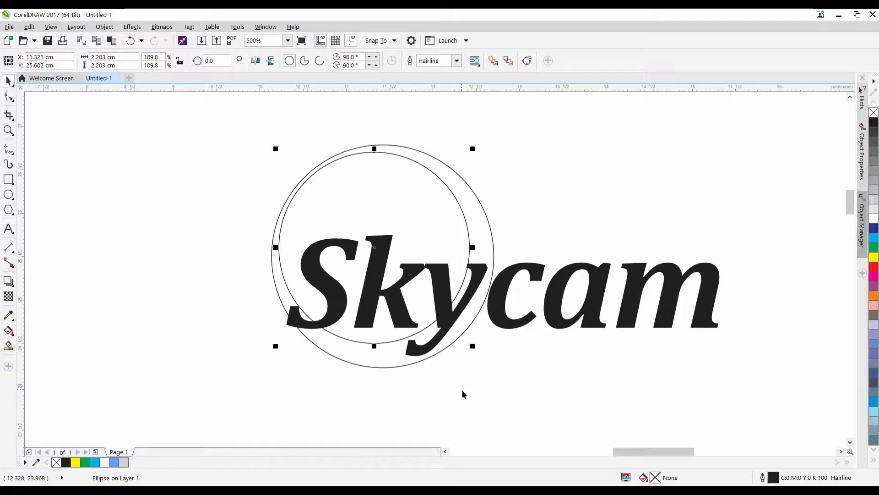
click(537, 195)
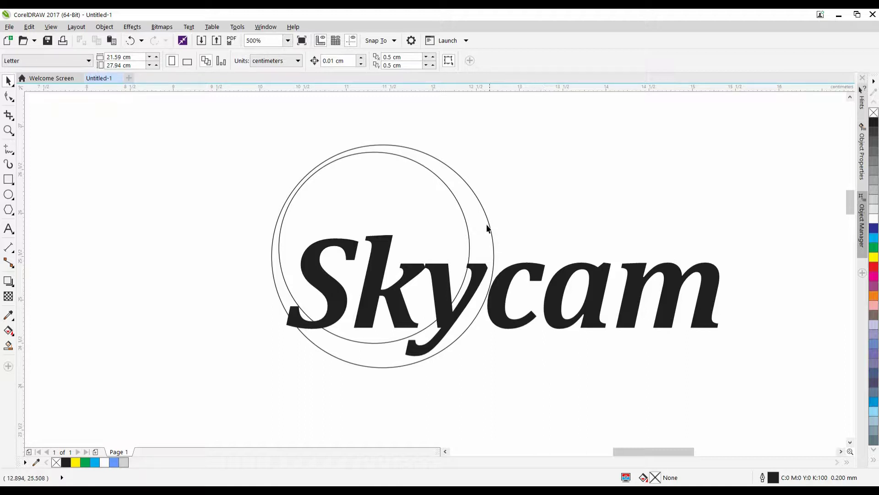
click(450, 194)
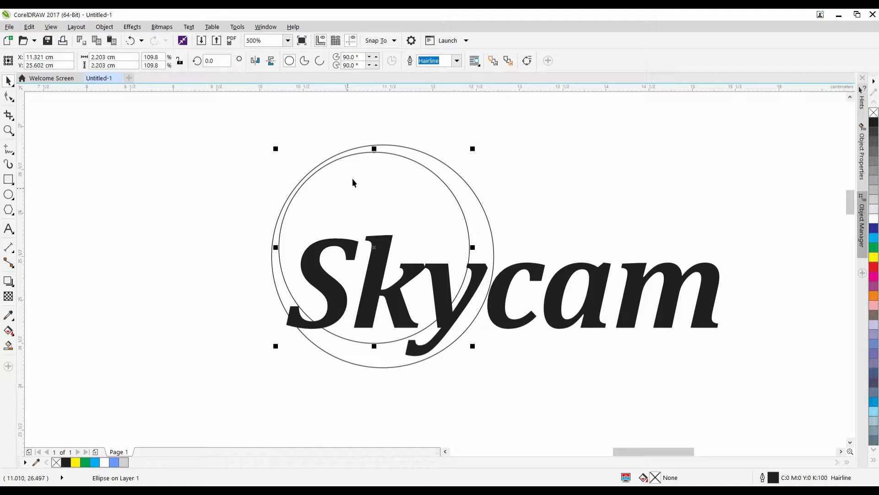
Trim the outer circle with the inner one and fill the 2.567 cm crescent yellow
shift+click(471, 192)
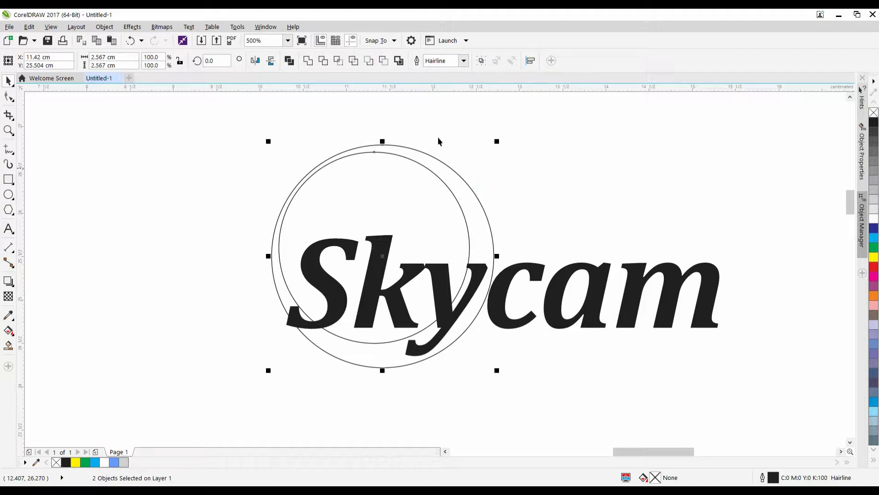
click(323, 62)
click(432, 182)
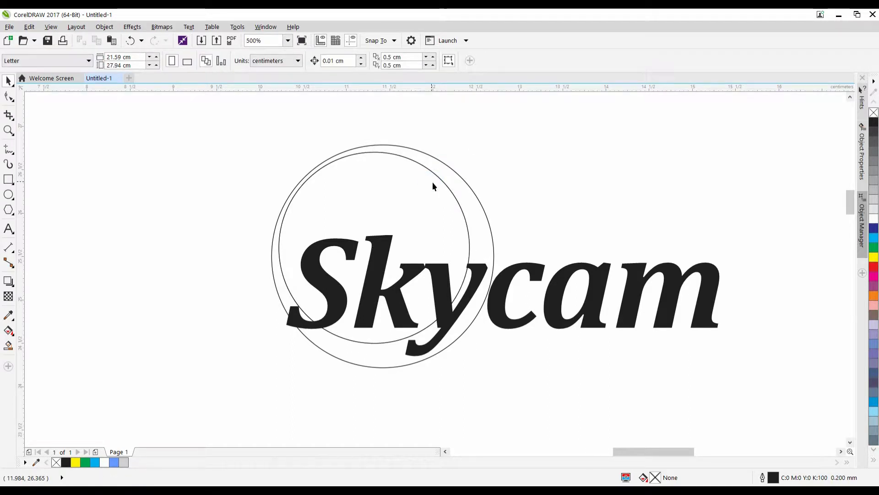
click(447, 181)
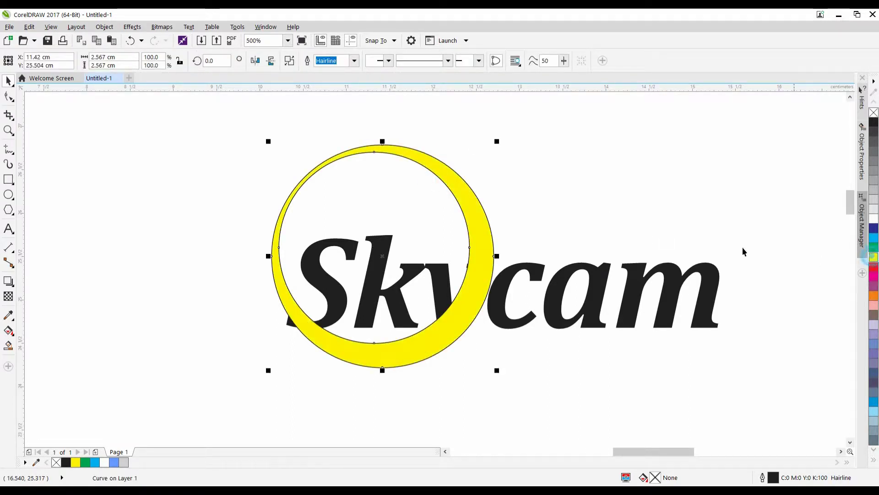
click(873, 257)
drag(480, 209, 569, 187)
key(ctrl+z)
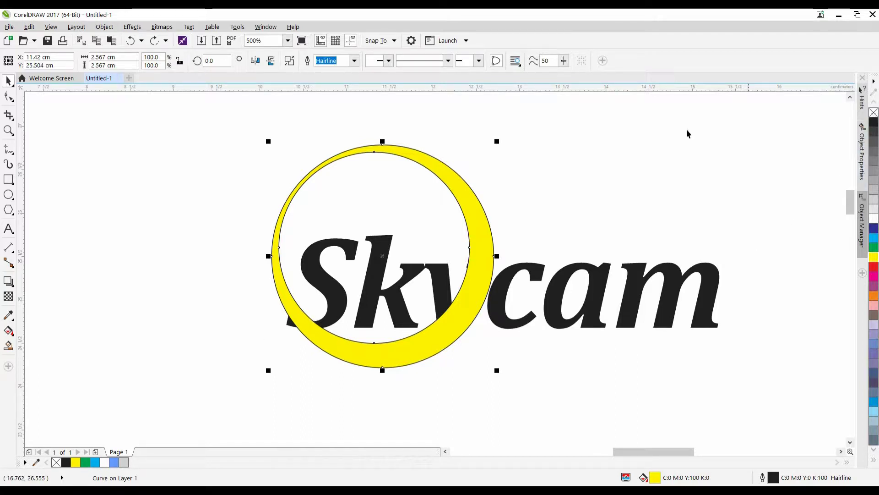
Apply Object > Break Artistic Text Apart to Skycam and confirm the S and y are separate letters
click(395, 319)
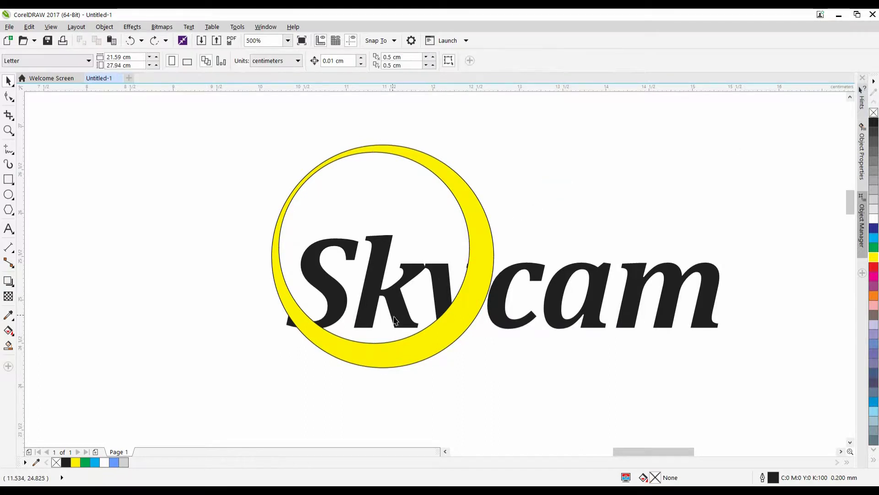
click(400, 313)
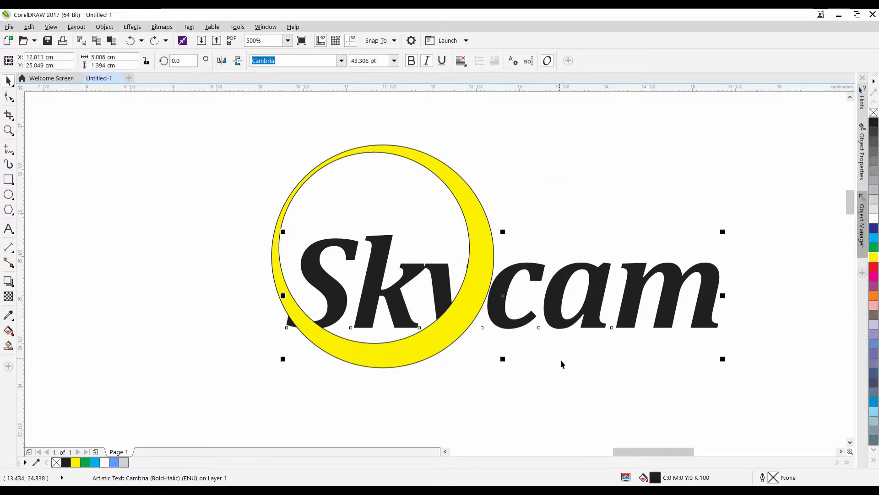
click(104, 26)
click(148, 188)
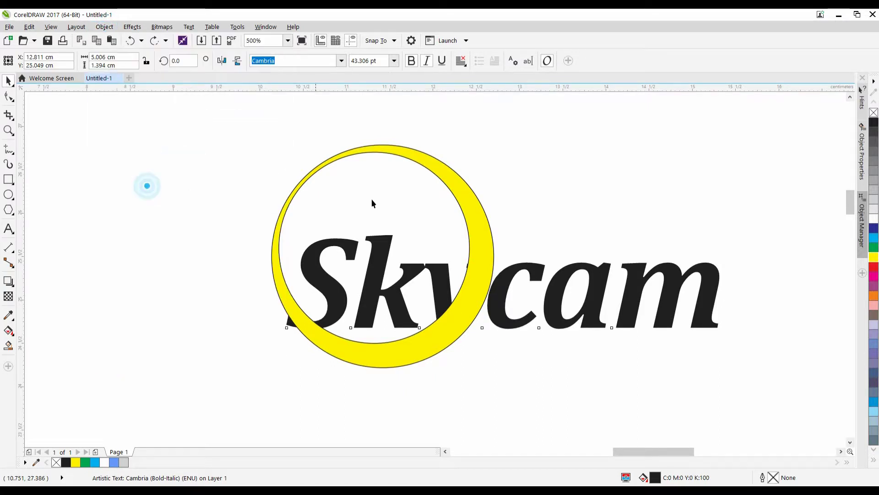
click(528, 195)
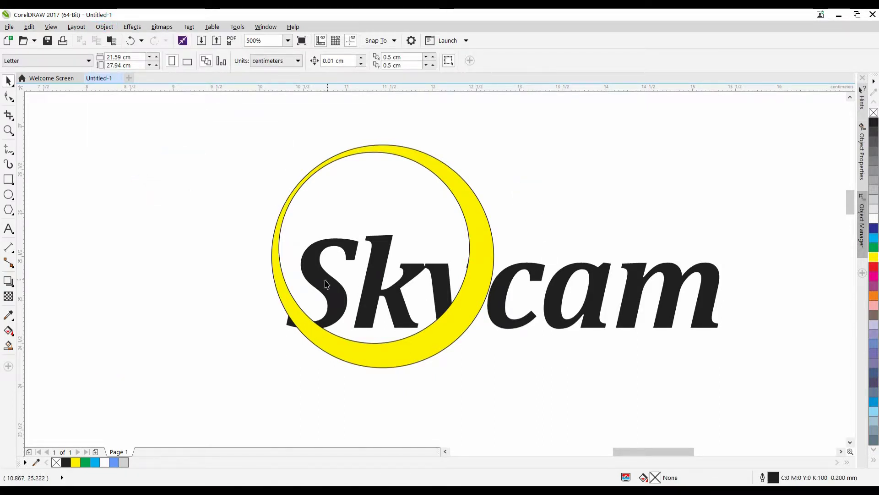
click(322, 284)
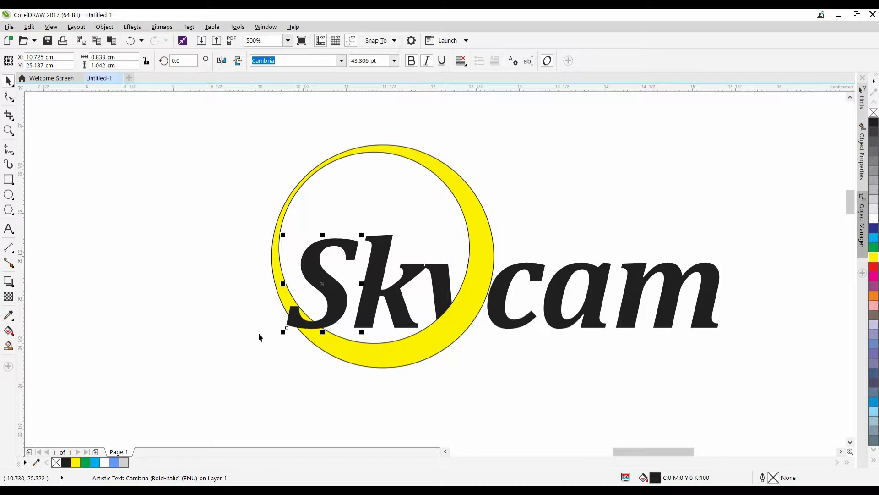
click(502, 417)
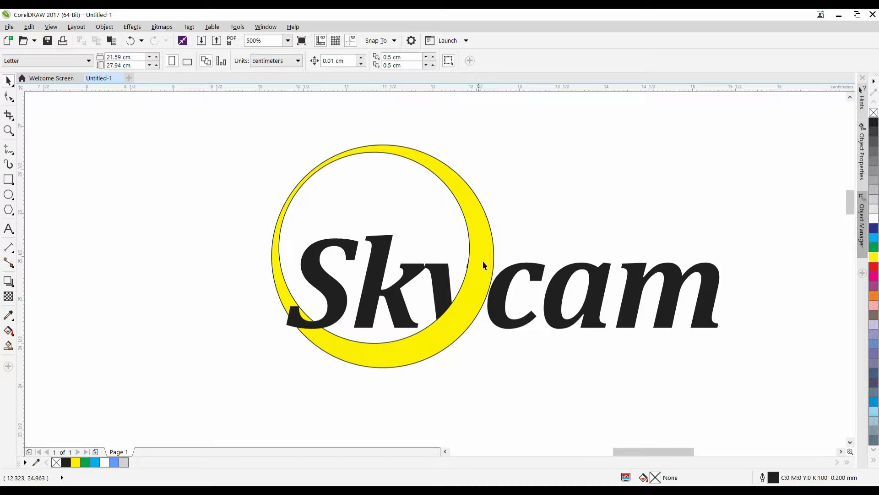
click(445, 299)
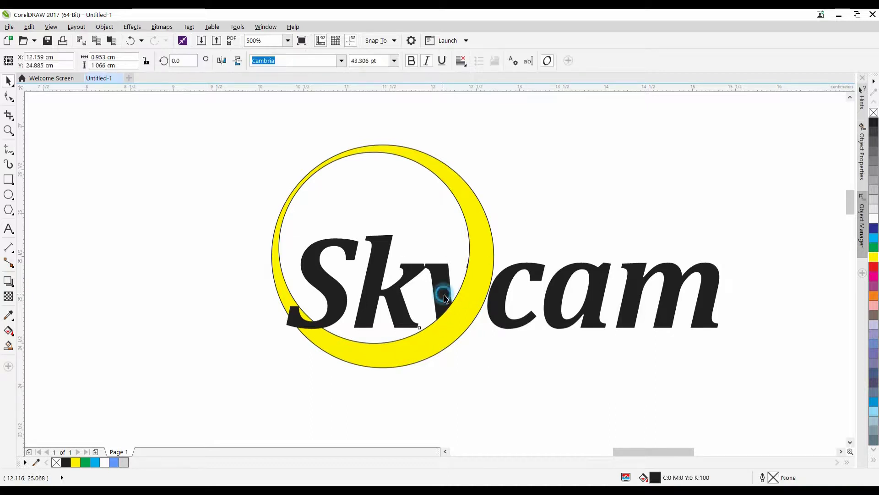
Set the crescent ring's fill to none
click(474, 219)
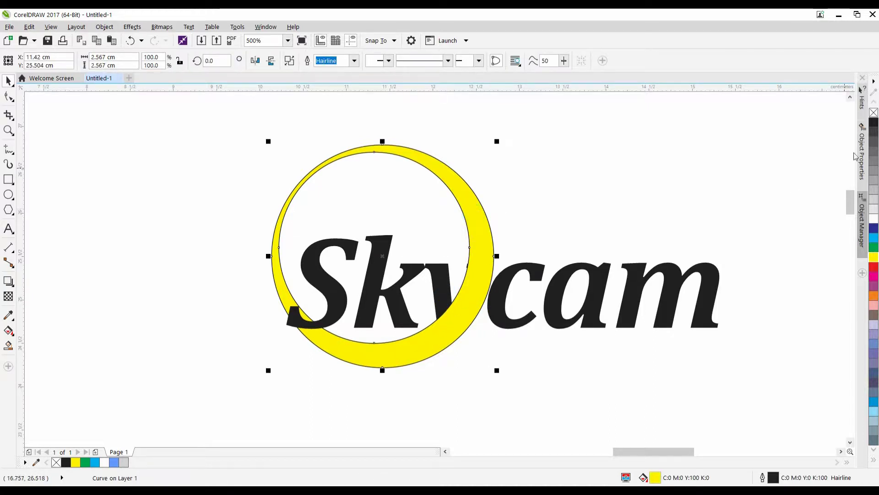
click(874, 112)
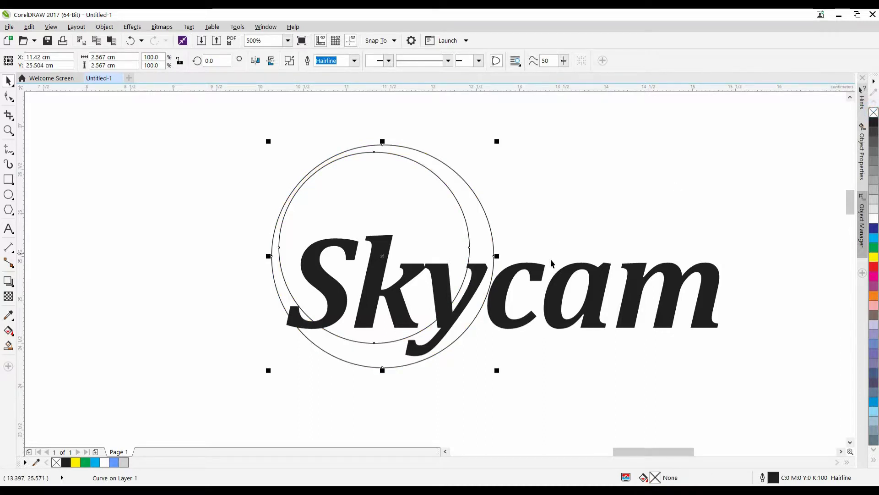
click(472, 368)
Weld the 'y' letter together with the ring
click(452, 299)
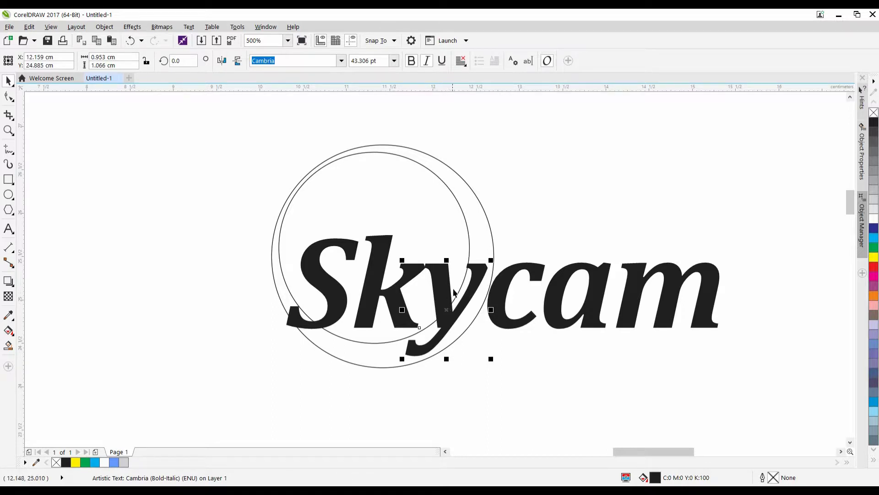
shift+click(472, 211)
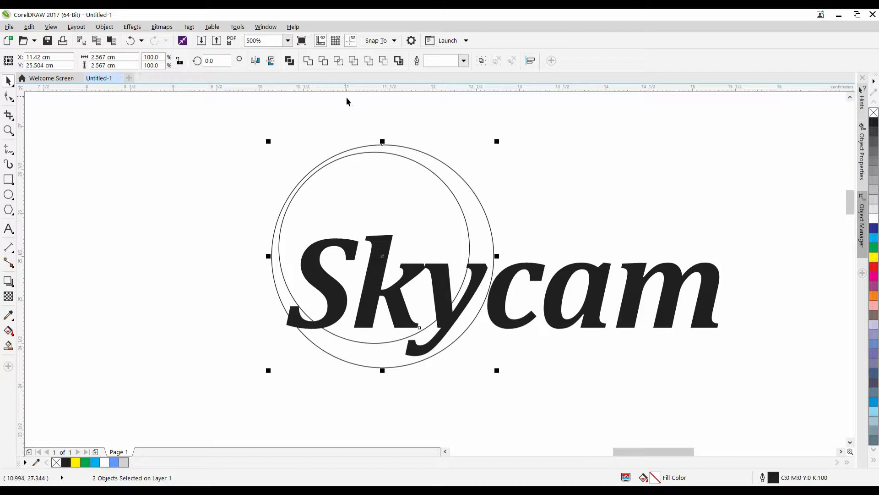
click(308, 61)
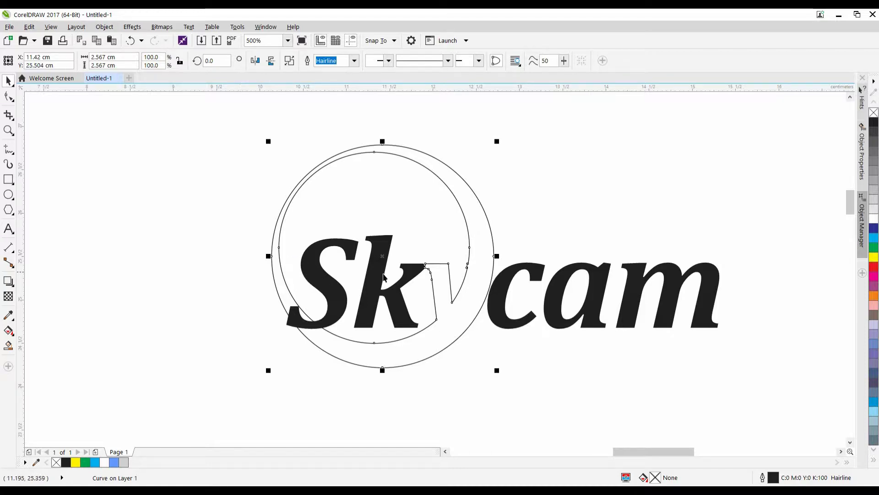
Draw a thin band rectangle across the top of the 'y' with a Hairline outline
click(531, 222)
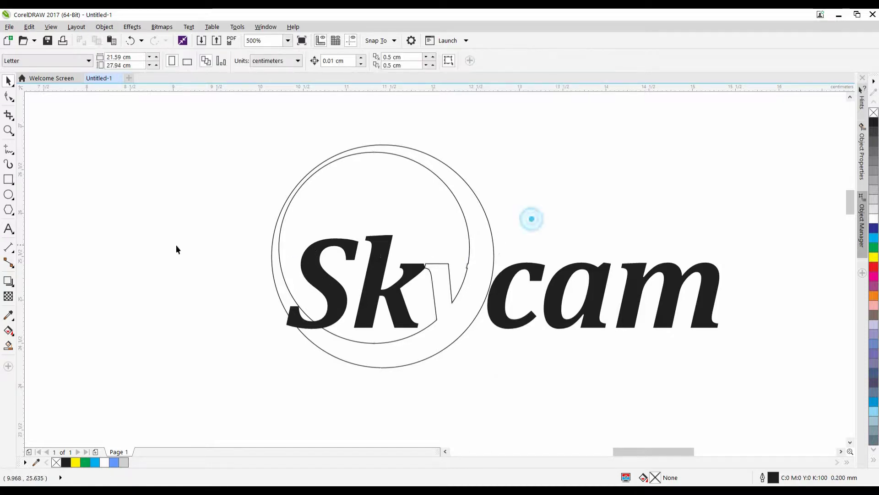
click(8, 179)
click(45, 179)
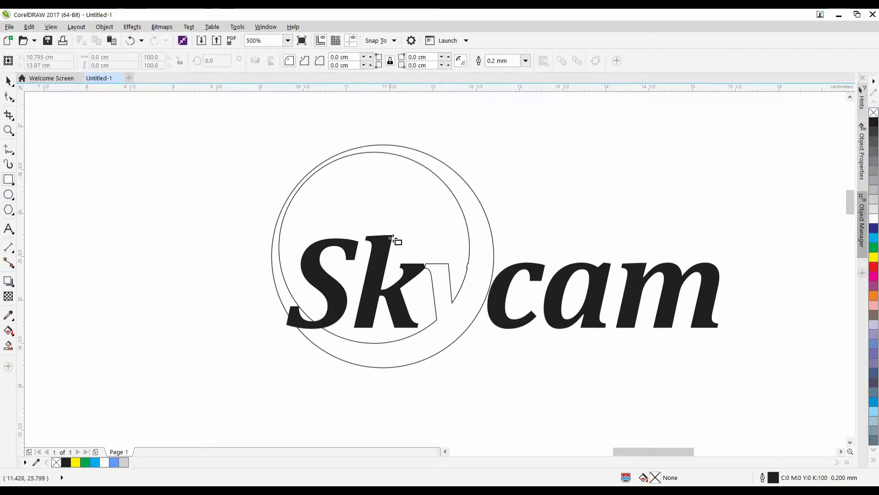
scroll(398, 240, up, 2)
scroll(540, 273, up, 2)
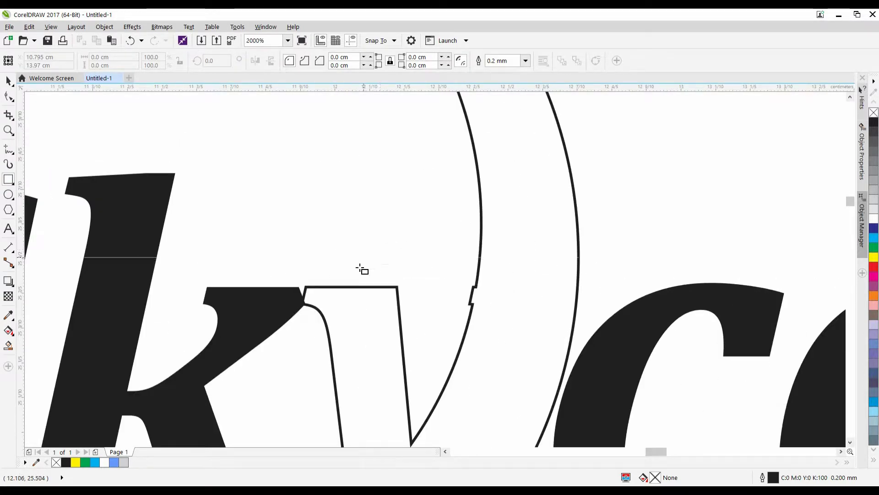
drag(287, 257, 642, 286)
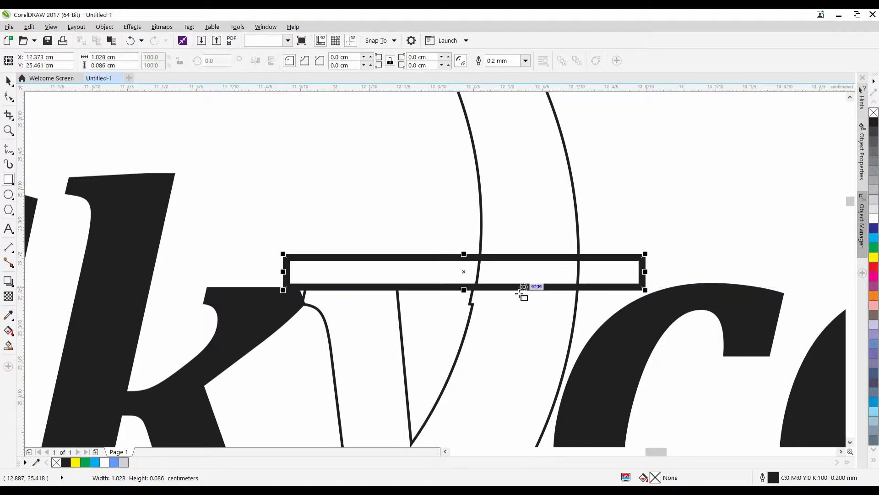
click(525, 60)
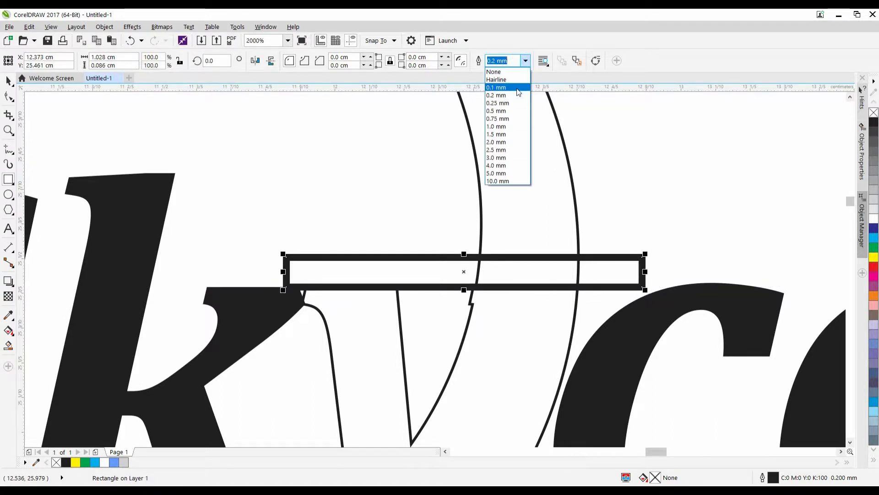
click(519, 80)
Stretch the band to 2.996 cm wide so it spans past both sides of the ring
scroll(540, 225, down, 2)
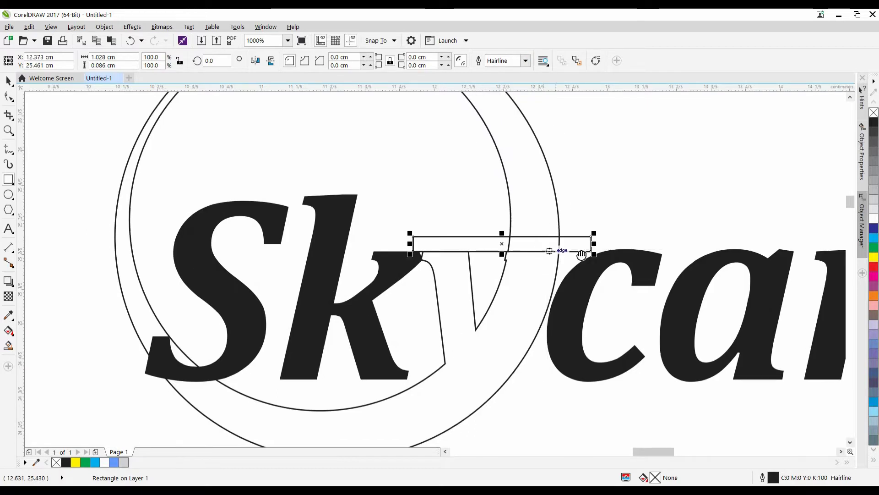
drag(538, 233, 198, 243)
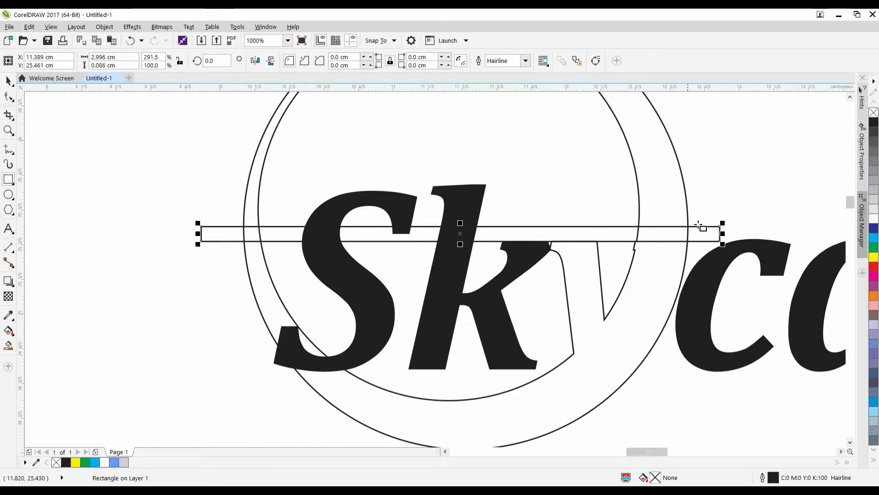
drag(755, 235, 695, 244)
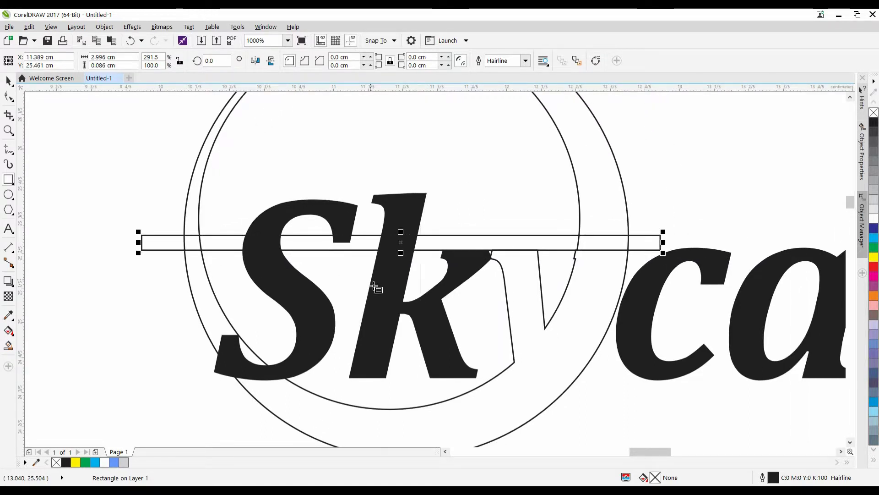
scroll(372, 288, down, 1)
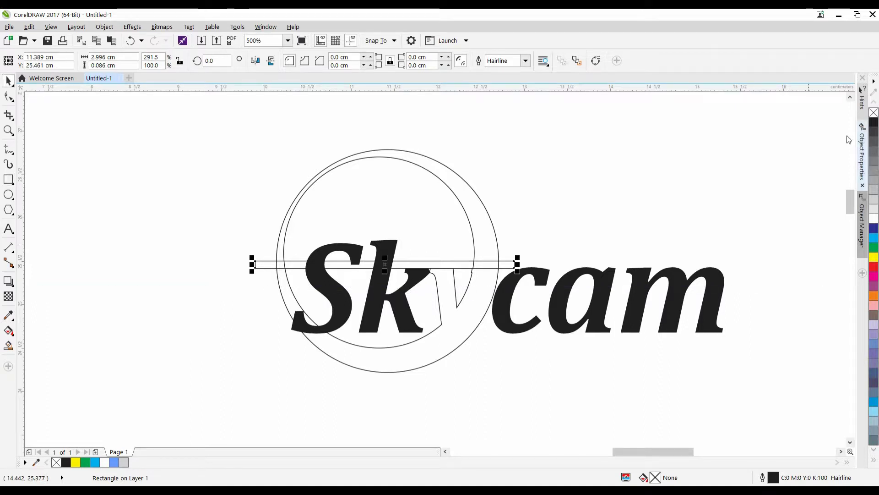
key(space)
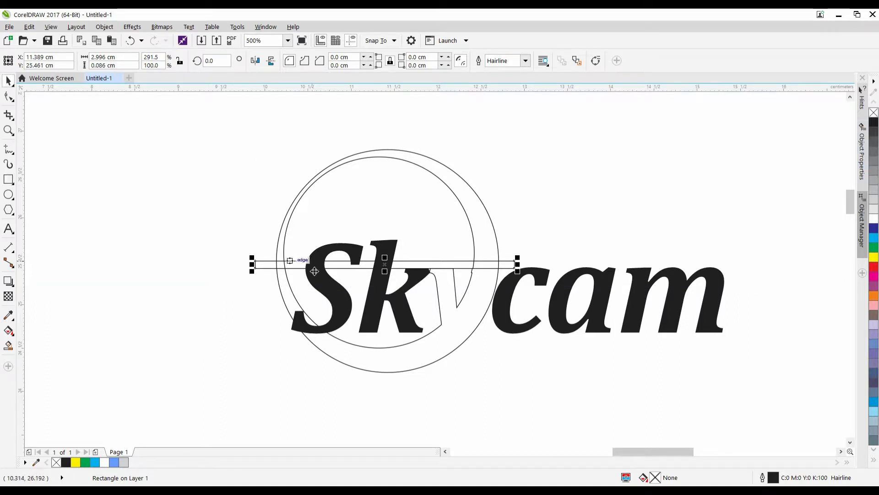
Fill the ring red and make the band rectangle white with no outline
click(467, 206)
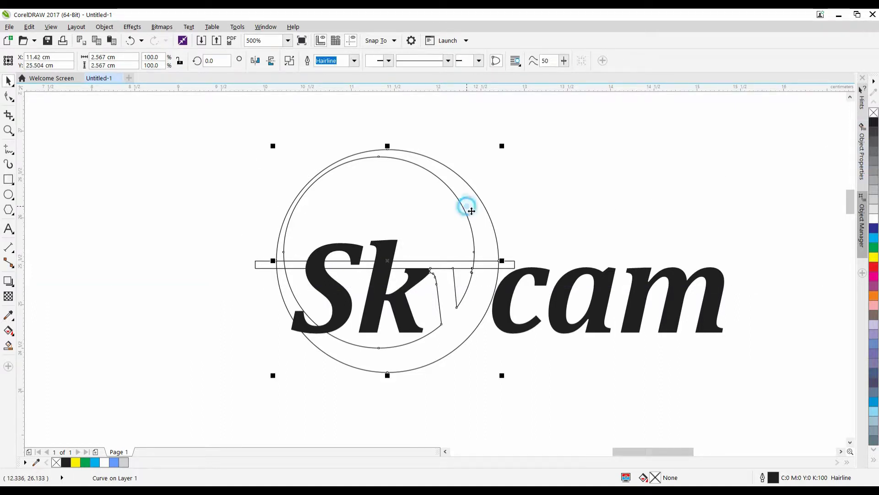
click(874, 267)
click(611, 222)
click(513, 270)
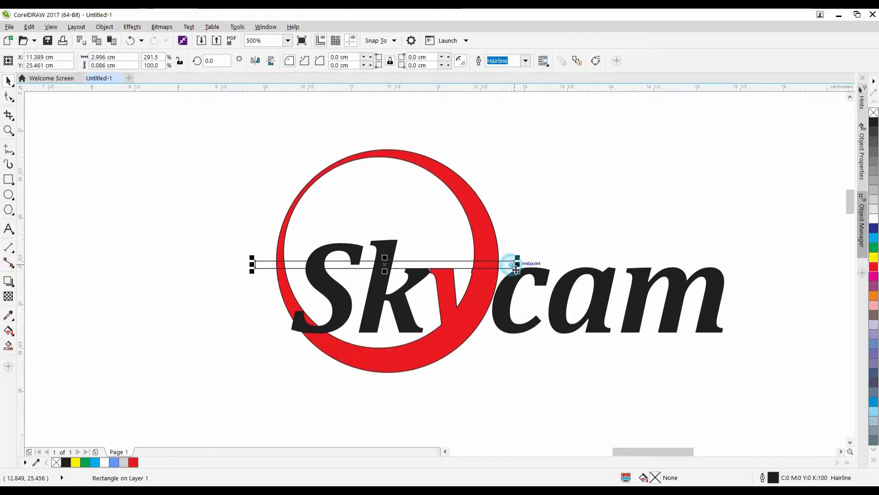
click(872, 218)
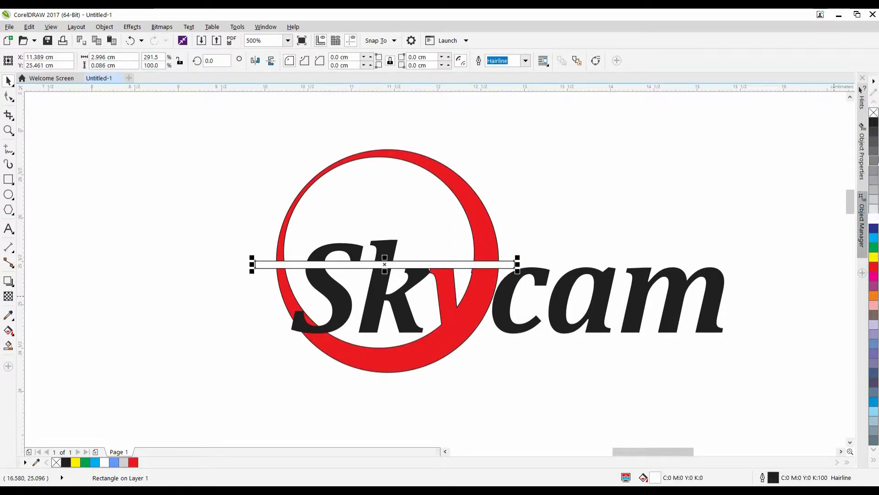
right_click(874, 113)
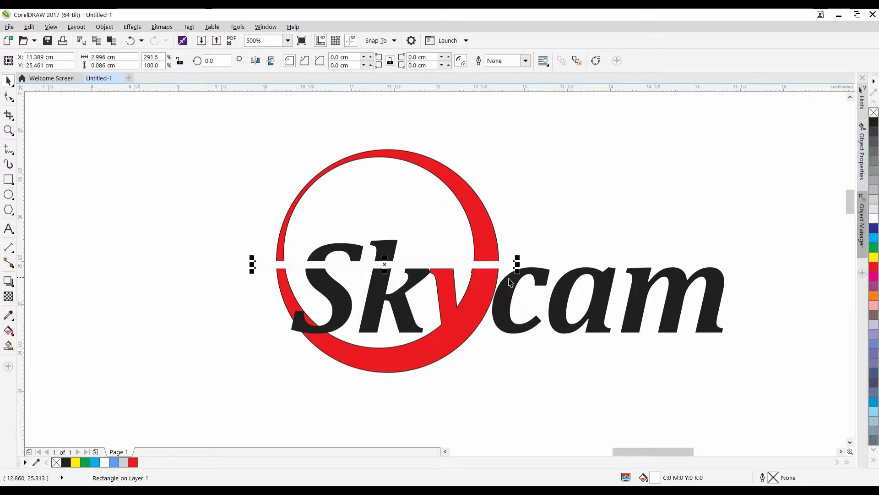
scroll(494, 276, up, 2)
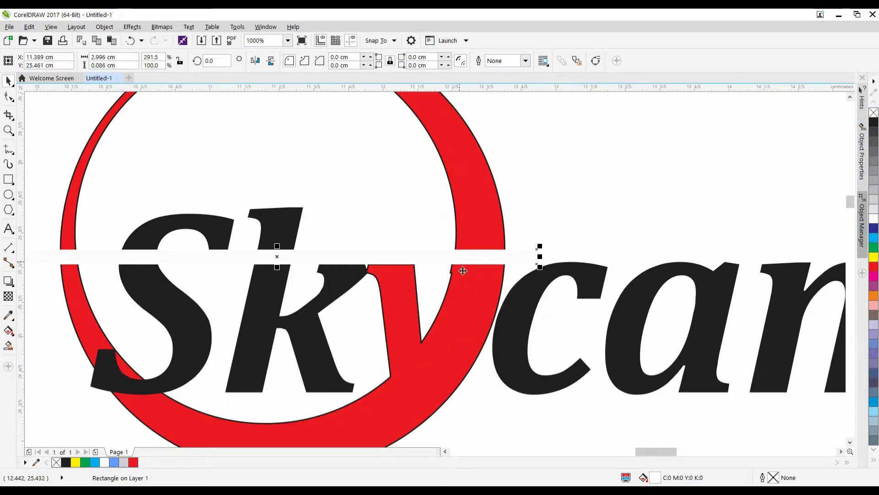
scroll(457, 268, up, 4)
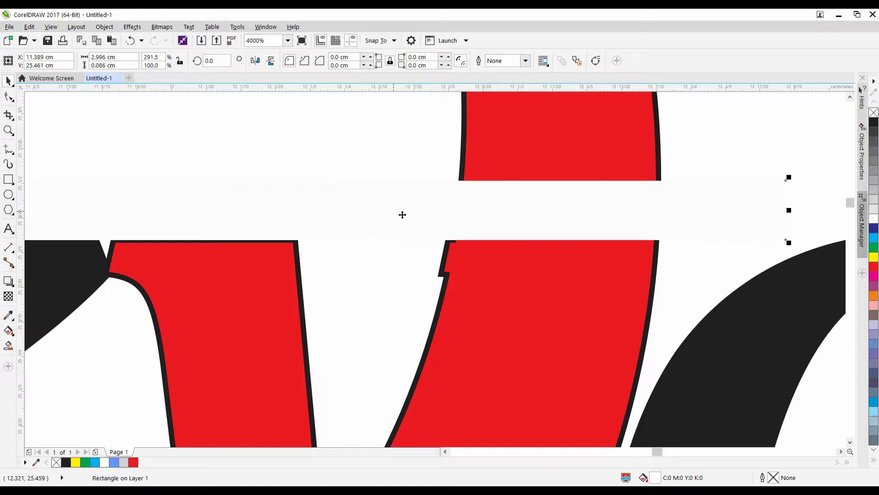
scroll(526, 222, down, 1)
Trim the band rectangle out of the red ring, then delete the rectangle
click(679, 163)
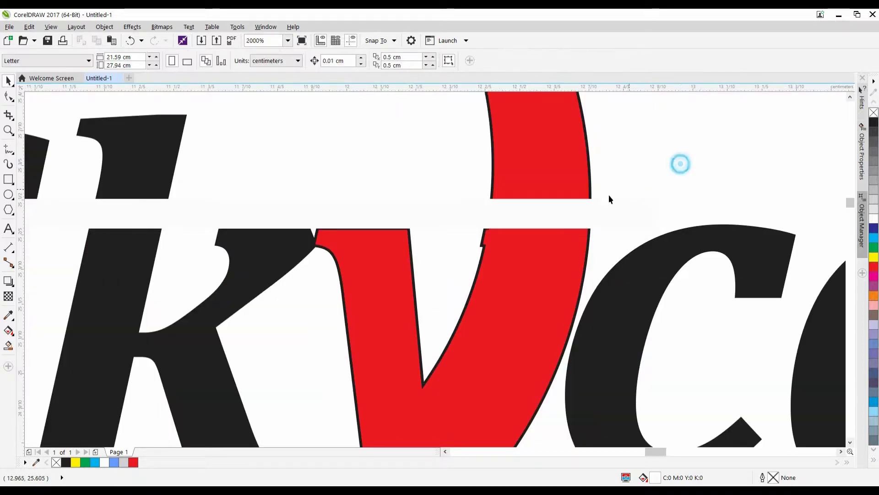
click(586, 199)
scroll(656, 142, down, 1)
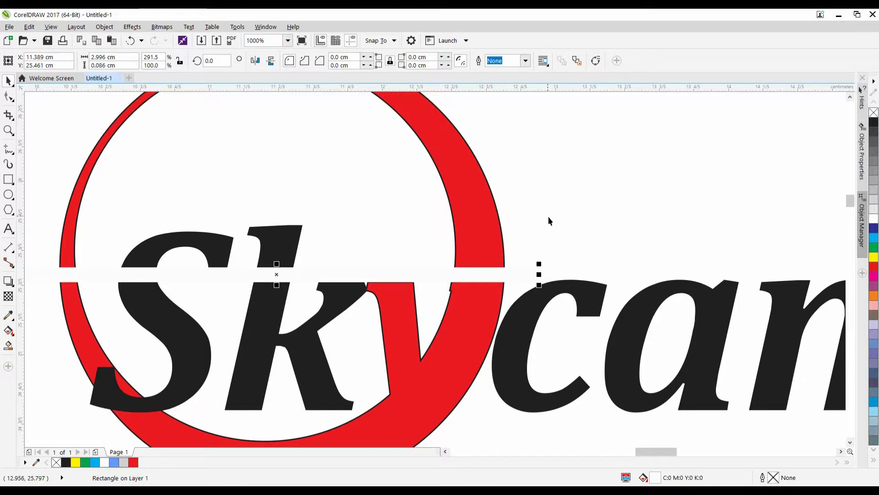
shift+click(487, 216)
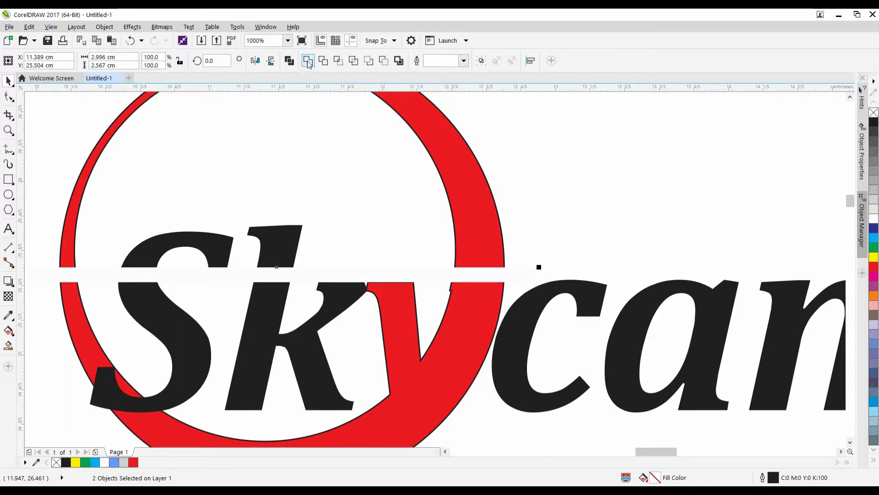
click(586, 132)
click(471, 275)
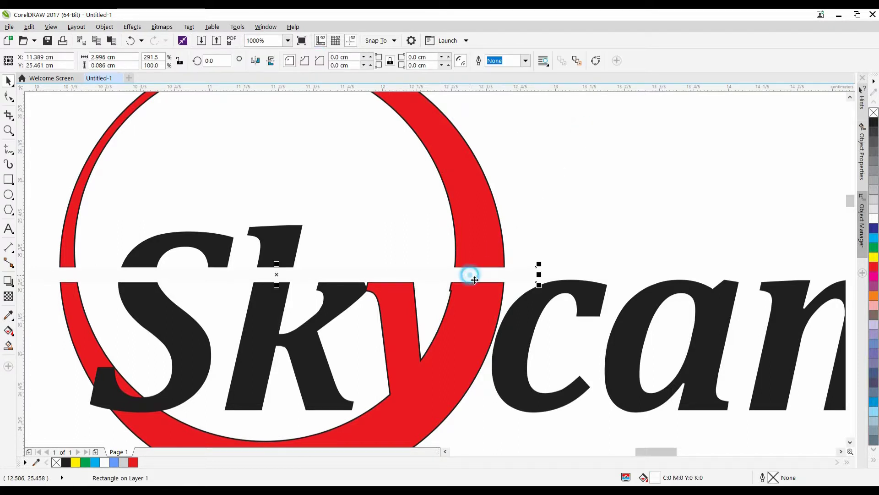
key(Delete)
scroll(494, 289, down, 2)
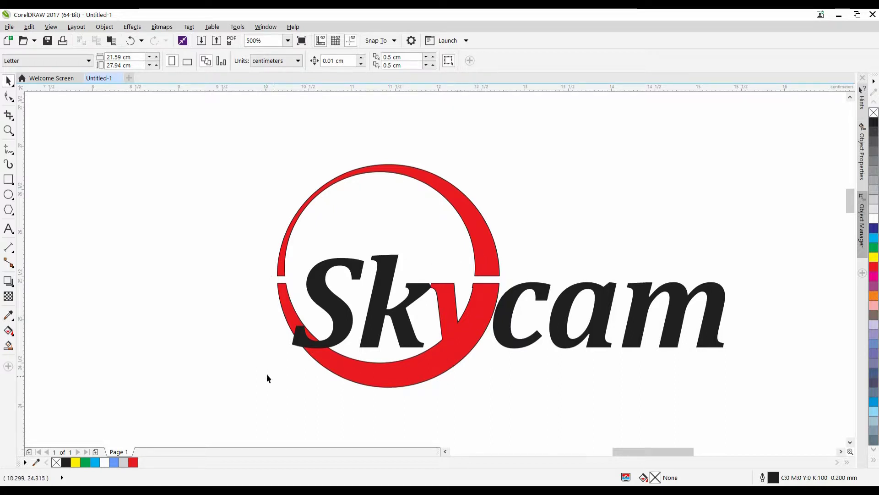
Break the red ring apart into separate arcs, checking by moving pieces and undoing
click(474, 328)
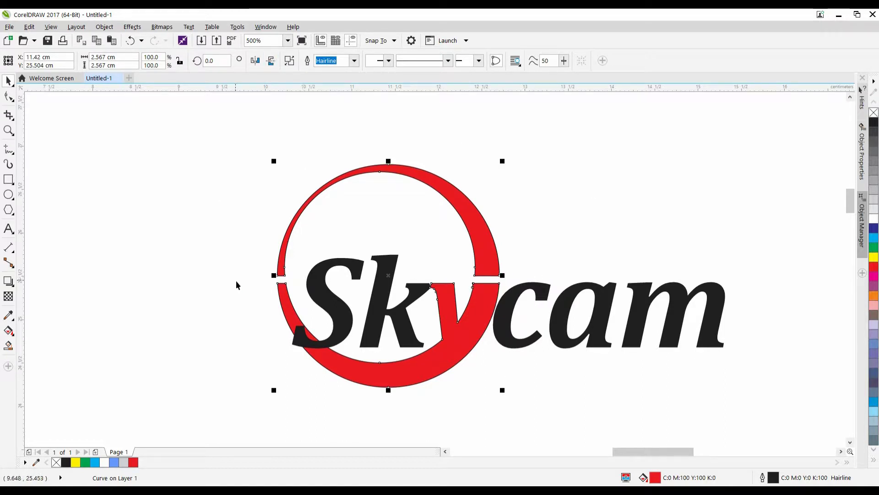
drag(465, 338, 214, 302)
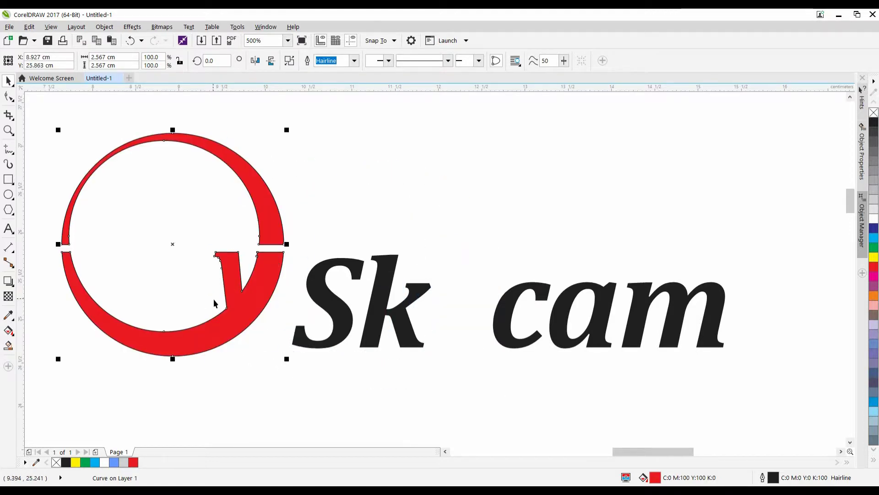
key(ctrl+z)
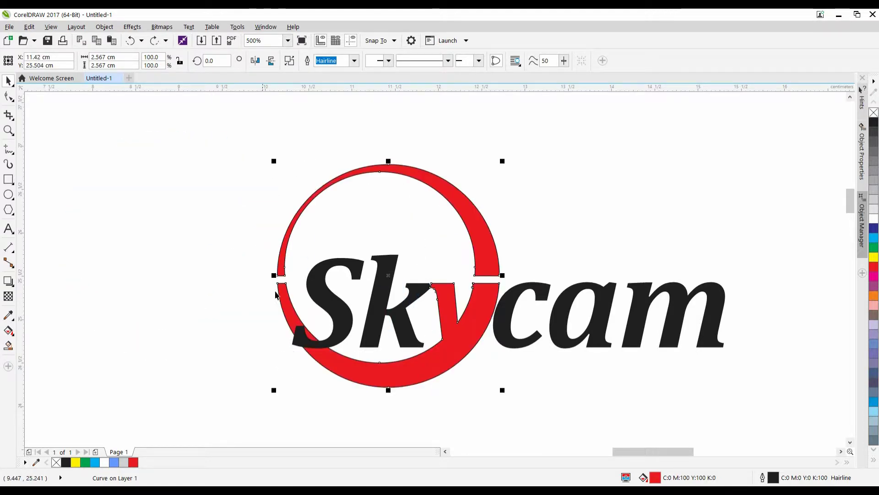
click(291, 61)
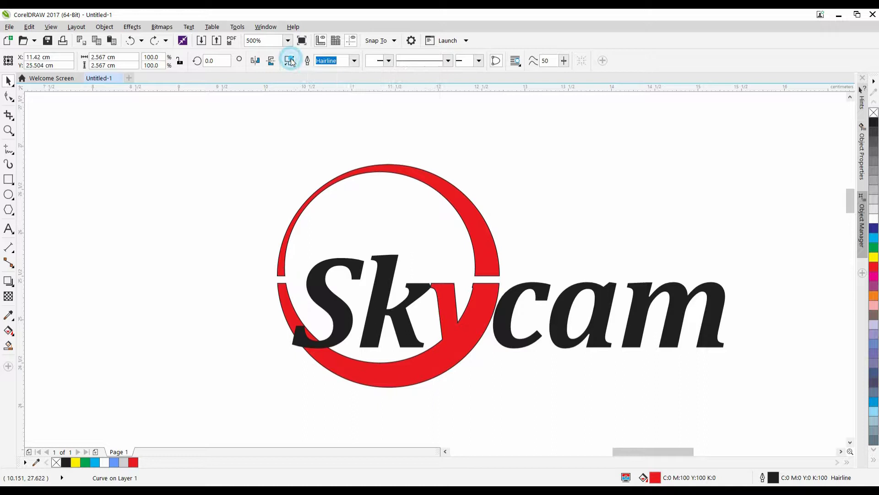
click(646, 194)
drag(474, 337, 297, 393)
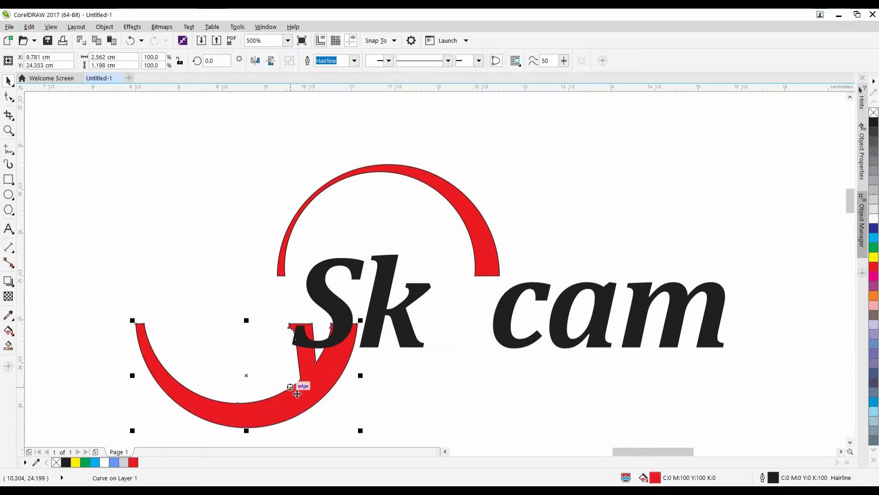
key(ctrl+z)
click(573, 230)
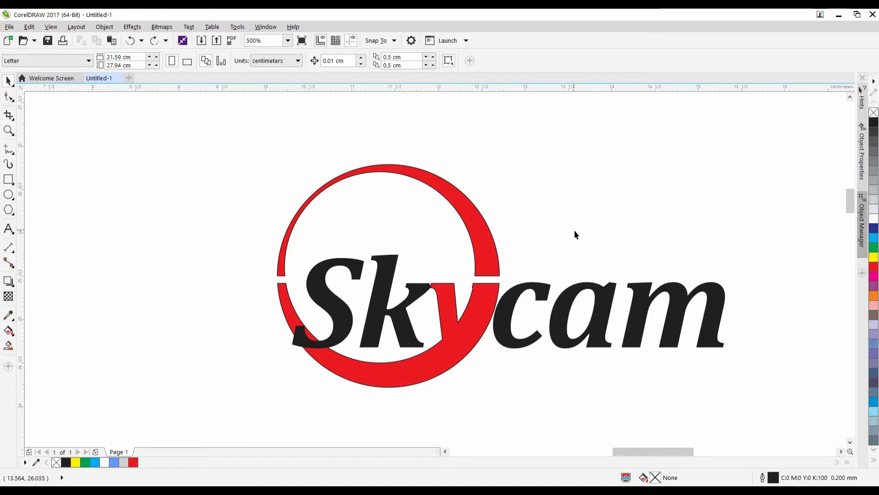
Give the lower ring piece a linear gradient with black and dark blue end colours
click(468, 353)
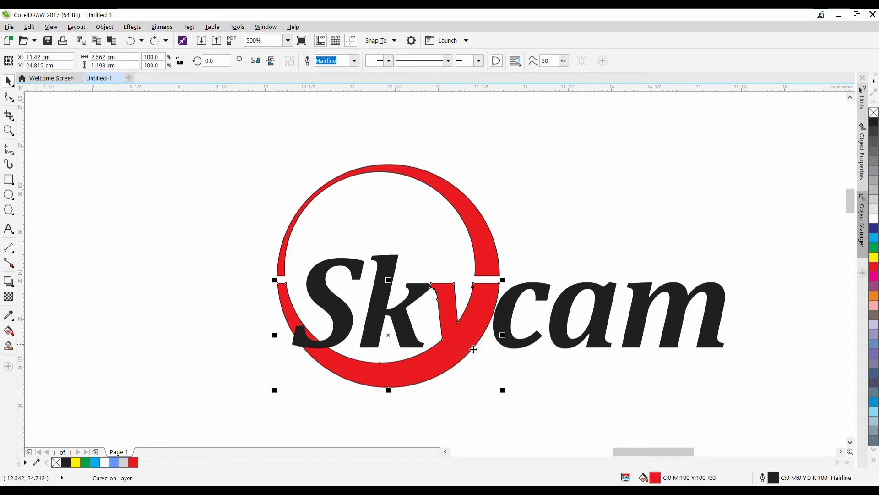
scroll(388, 273, down, 1)
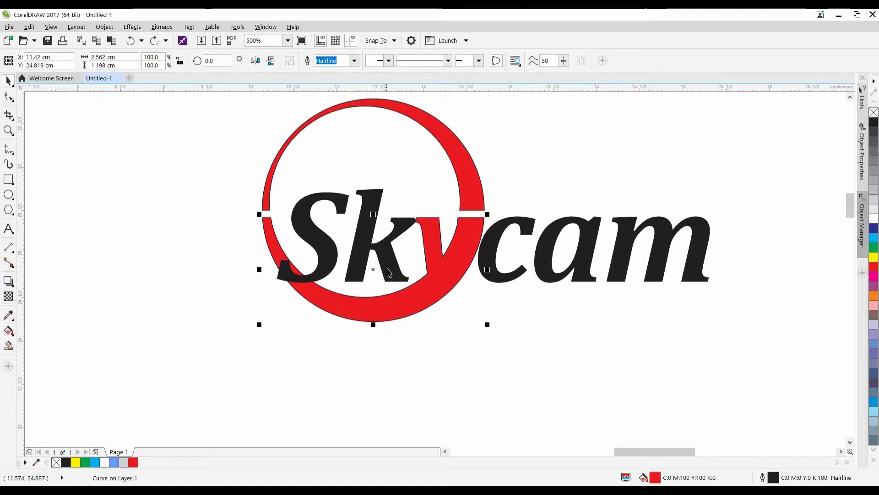
click(7, 331)
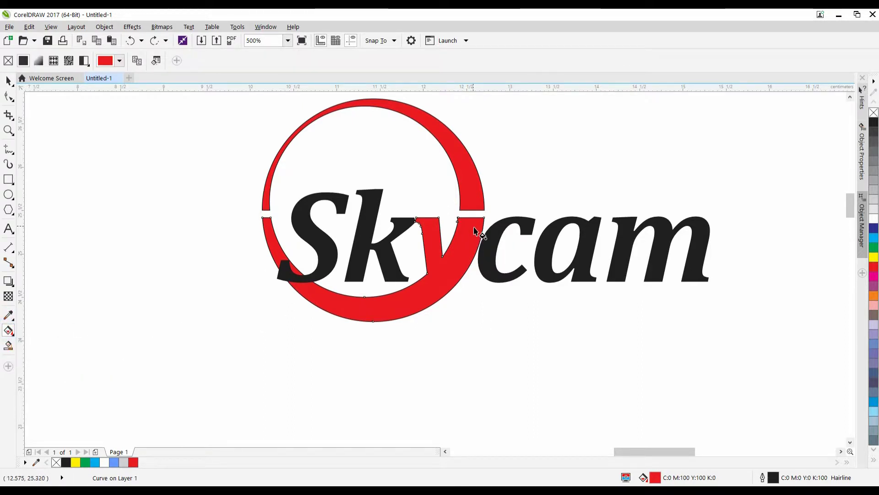
drag(477, 223, 249, 312)
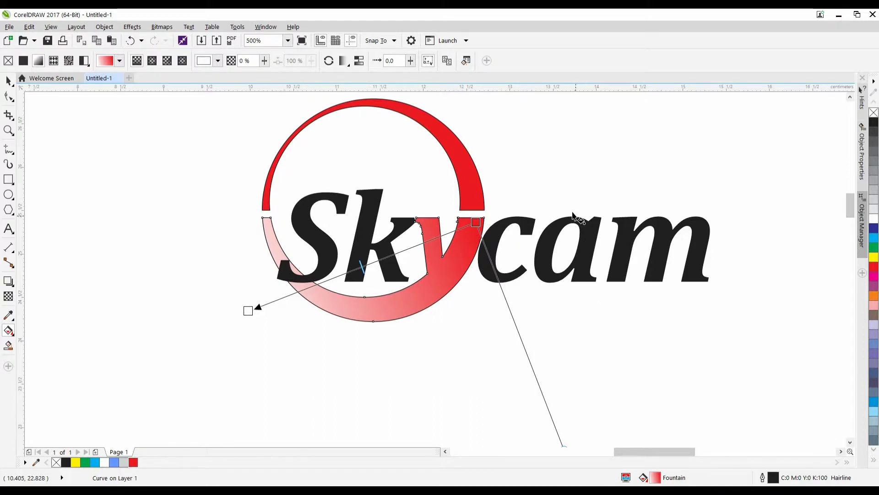
drag(875, 128, 478, 238)
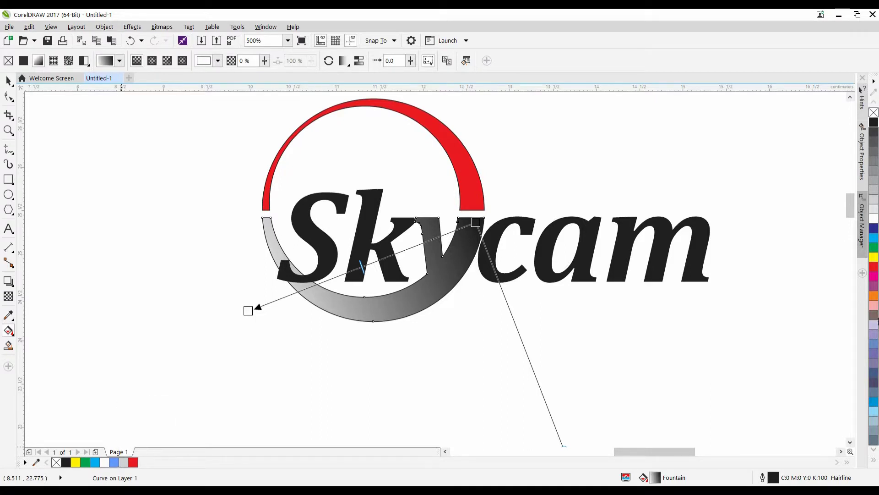
mouse_move(873, 228)
mouse_down()
mouse_move(755, 344)
mouse_move(493, 313)
mouse_move(394, 259)
mouse_move(403, 251)
mouse_up()
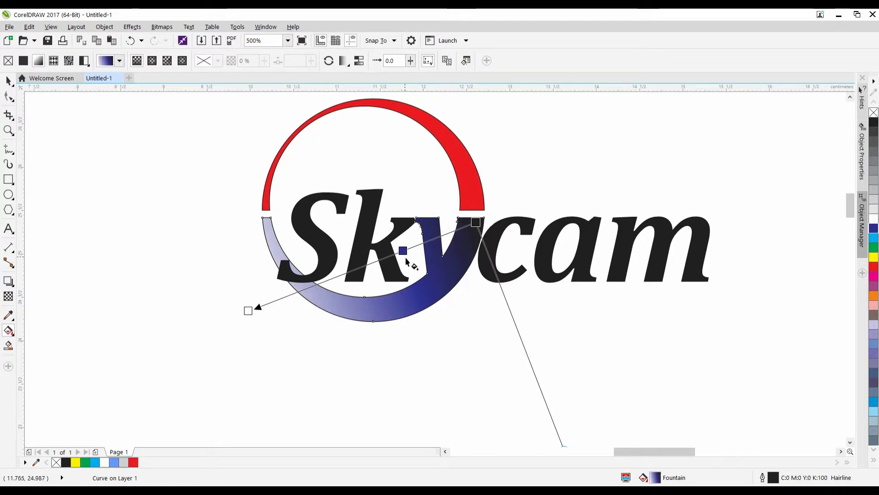
Open the lower arc's fill editor and pick the gradient's middle colour node
double_click(656, 478)
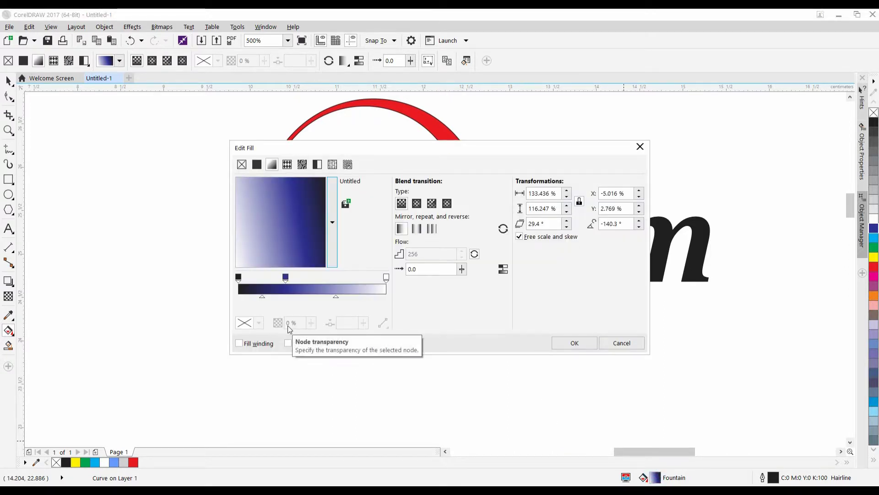
click(283, 280)
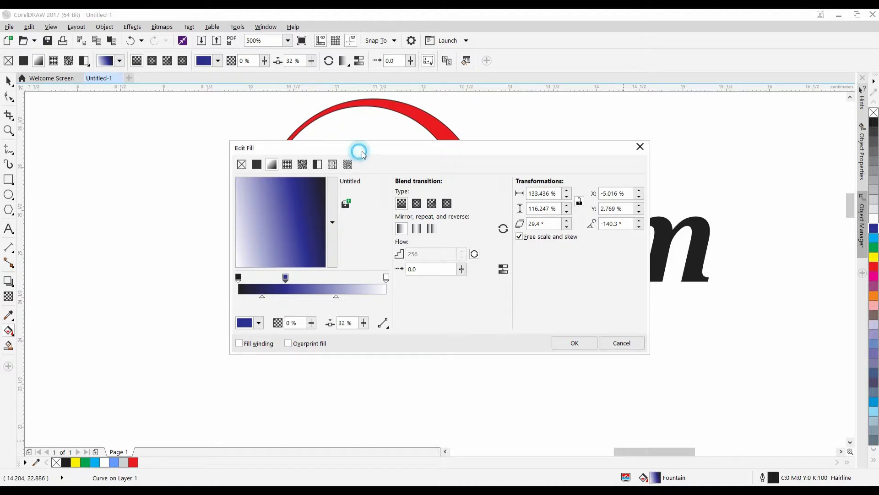
drag(359, 149, 633, 120)
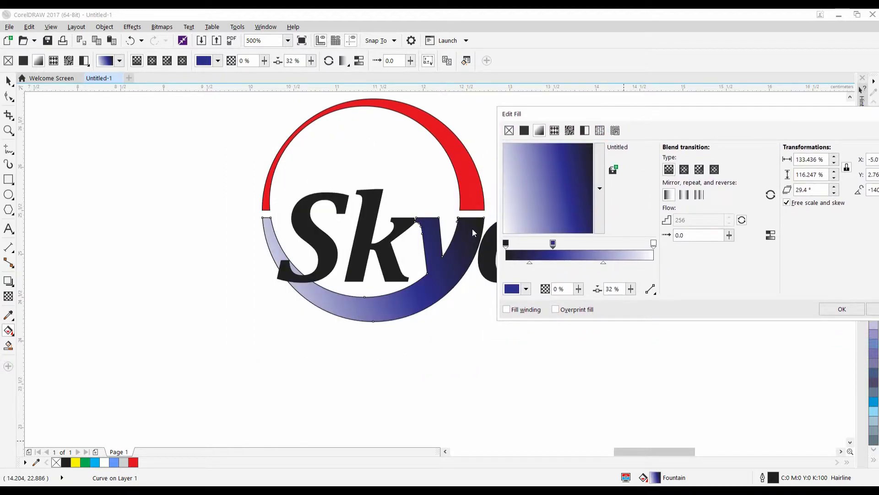
click(526, 293)
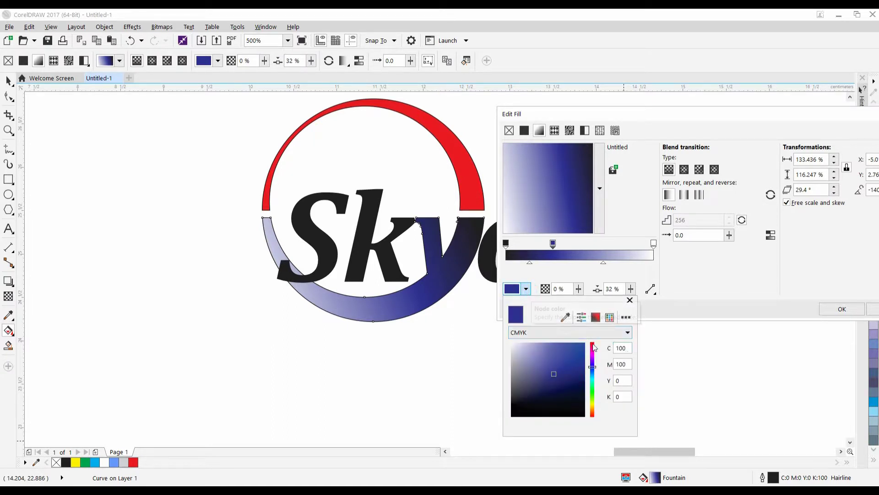
Set the middle node's colour to RGB 102, 153, 255
click(574, 338)
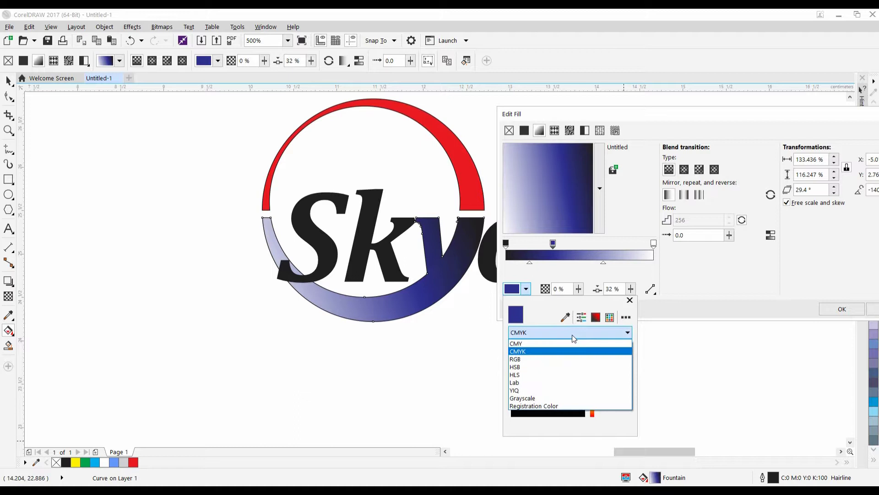
click(556, 358)
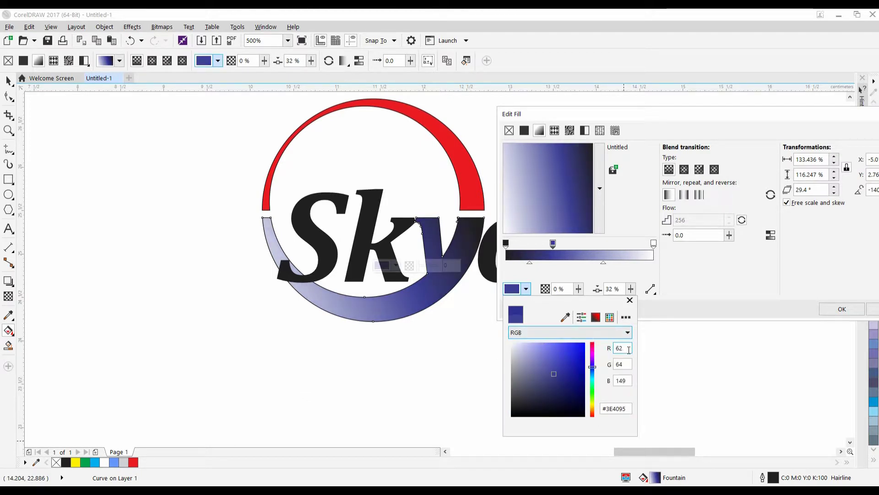
click(628, 349)
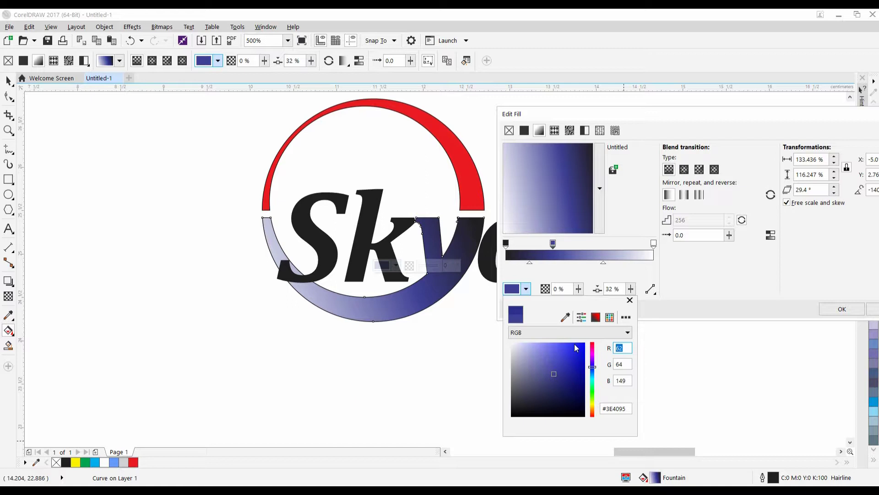
text(102)
key(Tab)
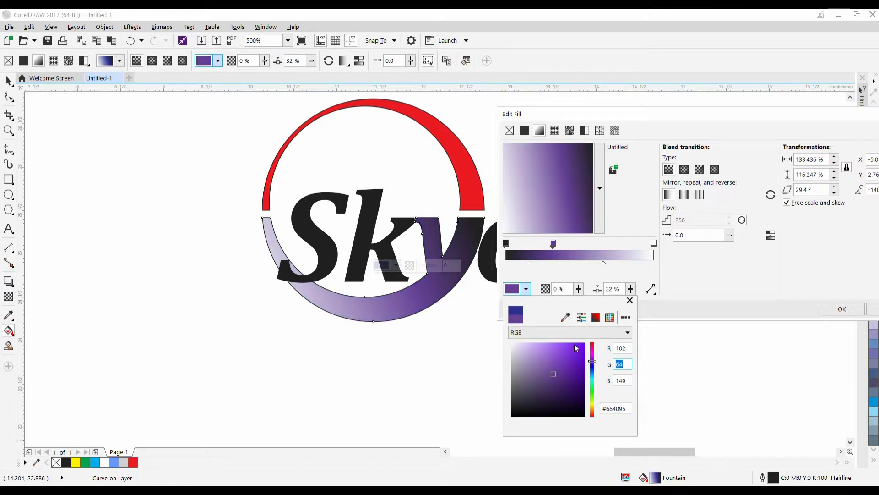
text(153)
key(Tab)
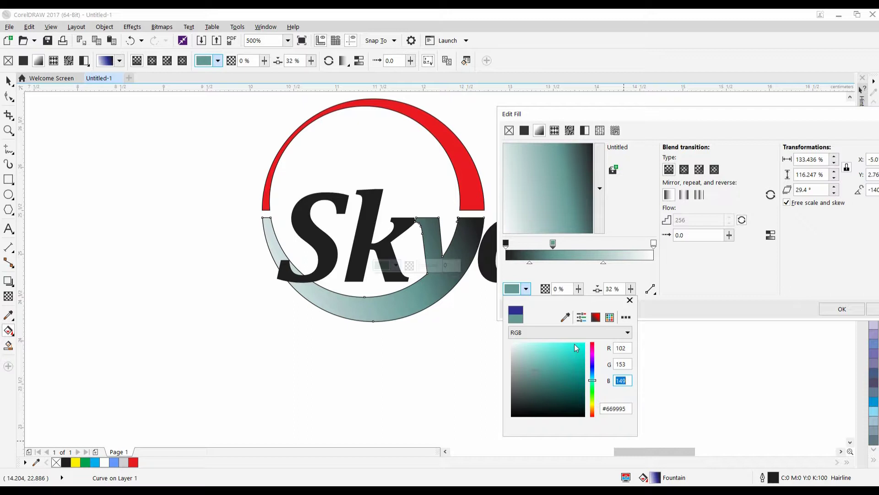
text(255)
key(Return)
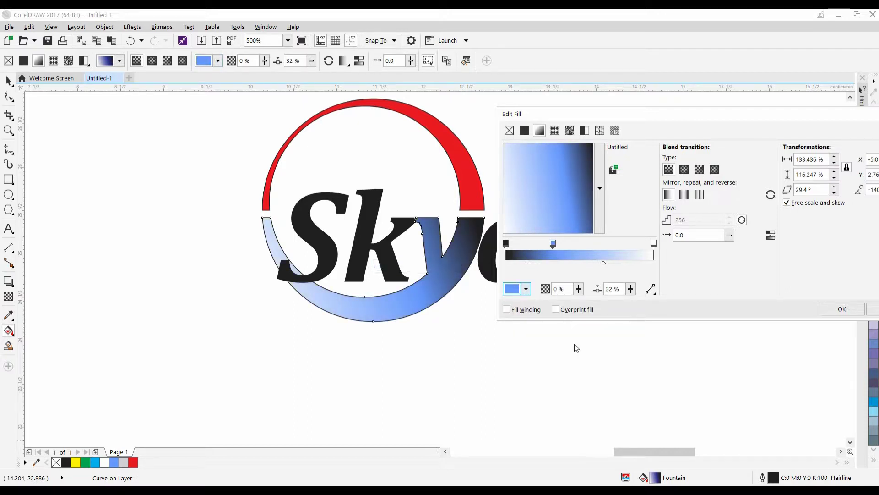
drag(807, 113, 672, 94)
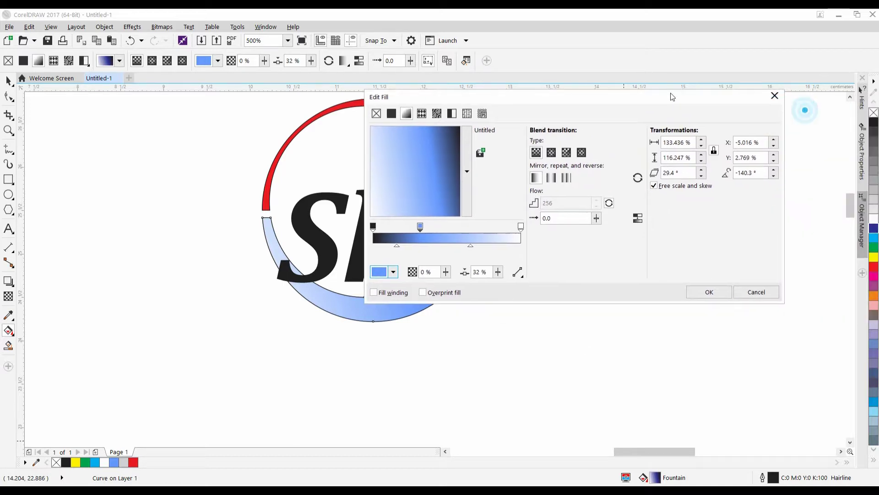
Apply the gradient and move its handles so the arc fades to white at the left
click(707, 290)
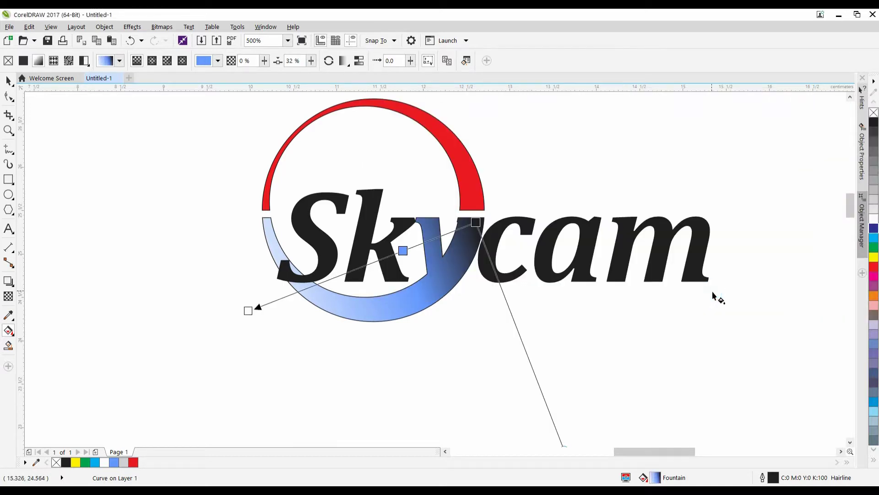
scroll(471, 228, up, 2)
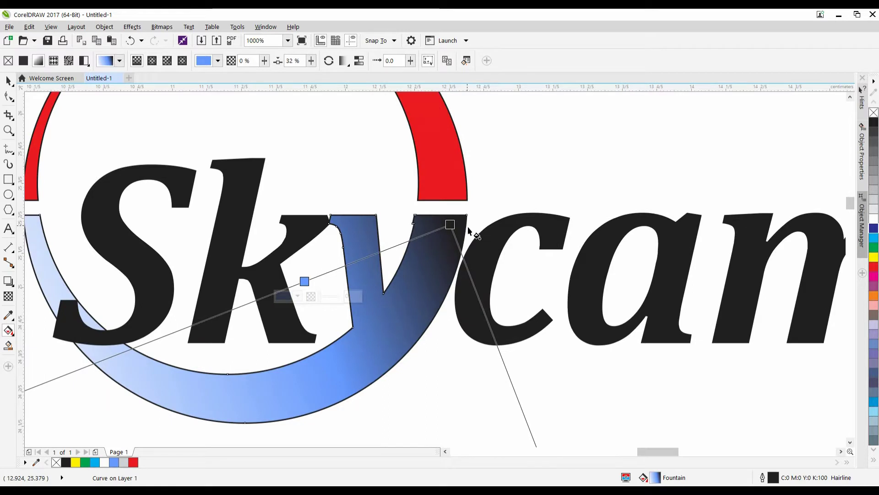
scroll(465, 229, down, 2)
drag(464, 227, 447, 242)
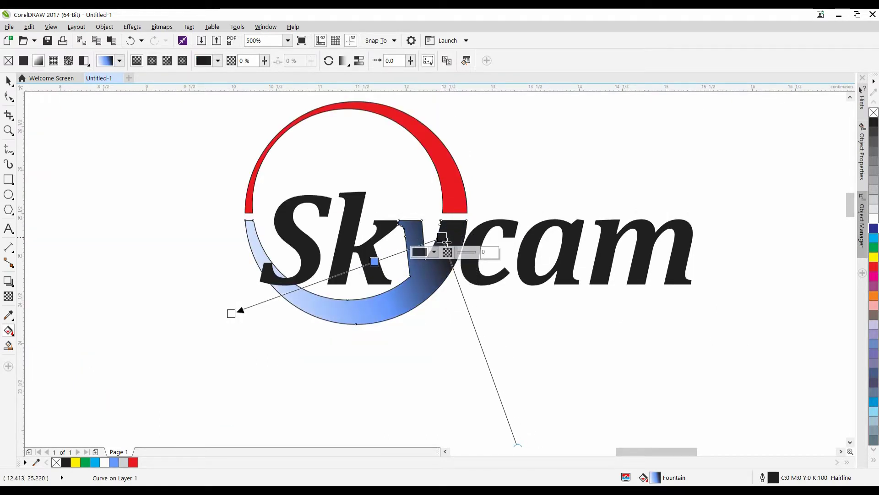
click(231, 313)
drag(234, 316, 257, 274)
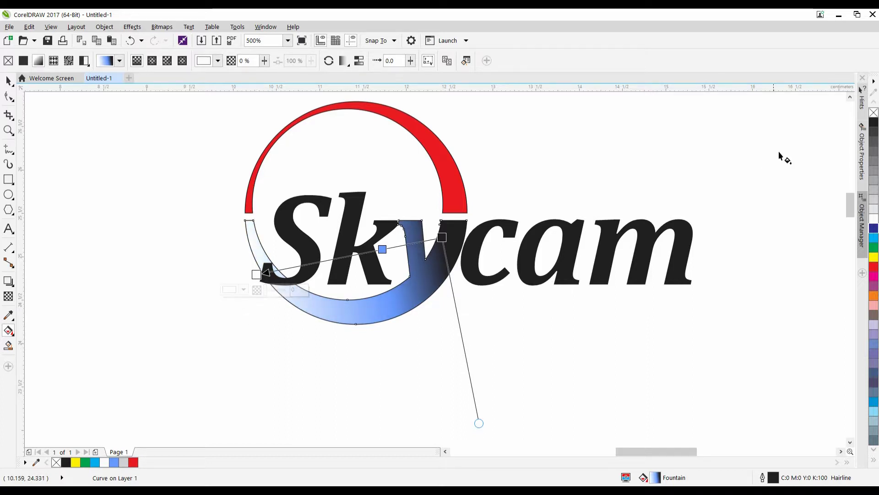
Remove the lower gradient arc's outline
click(8, 80)
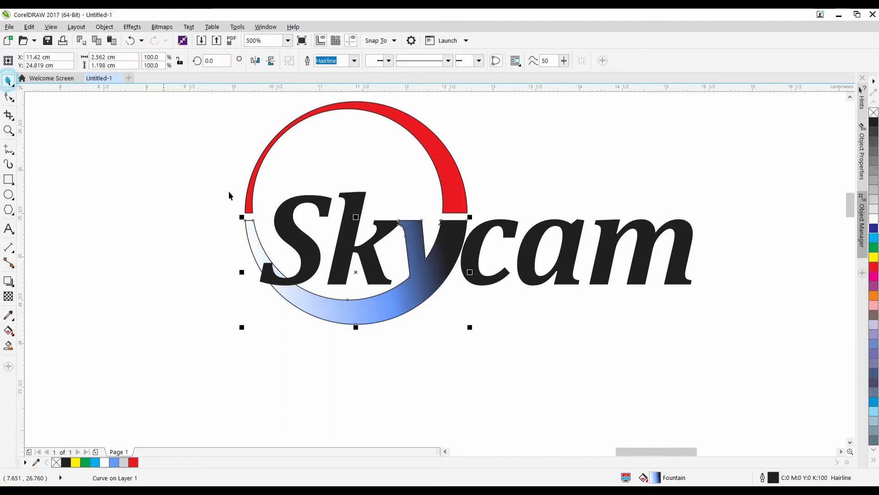
right_click(873, 112)
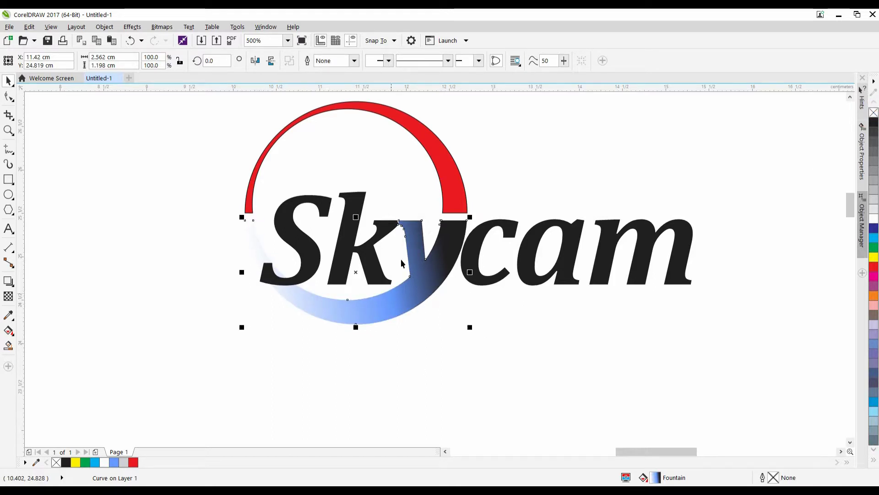
click(395, 381)
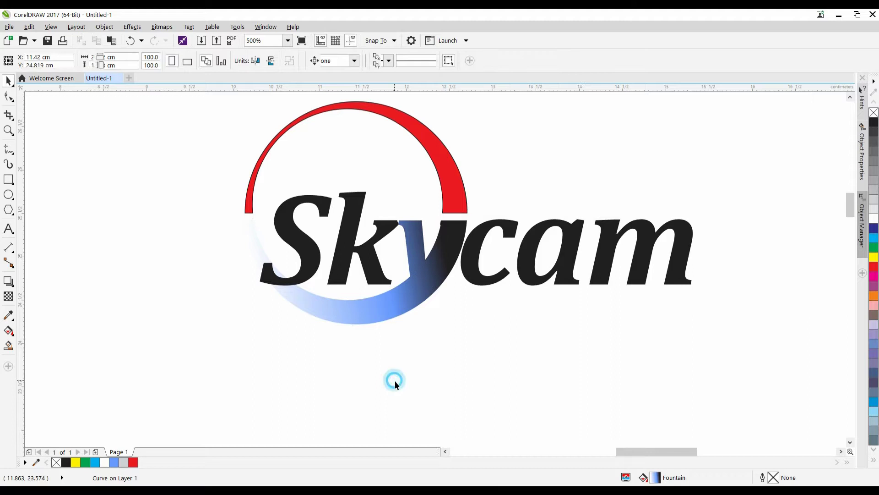
Mirror the red top arc horizontally, drop its outline and fill it light blue (R102 G153 B255)
click(456, 198)
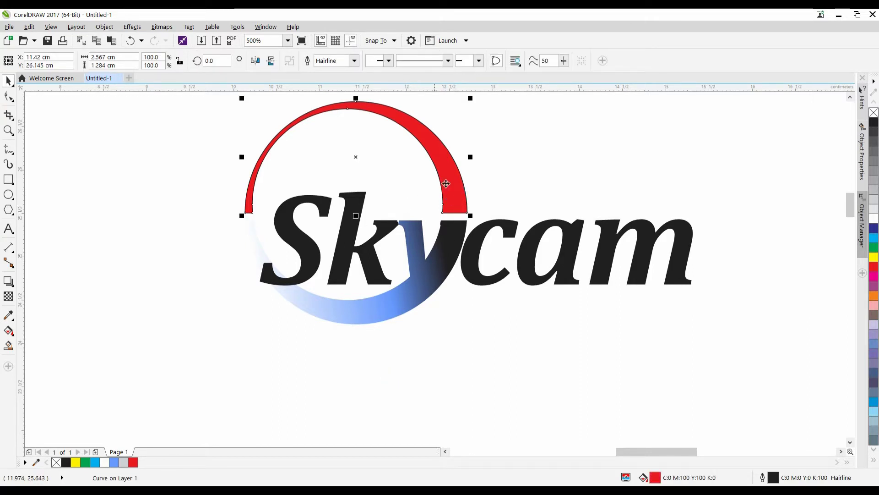
drag(447, 186, 575, 247)
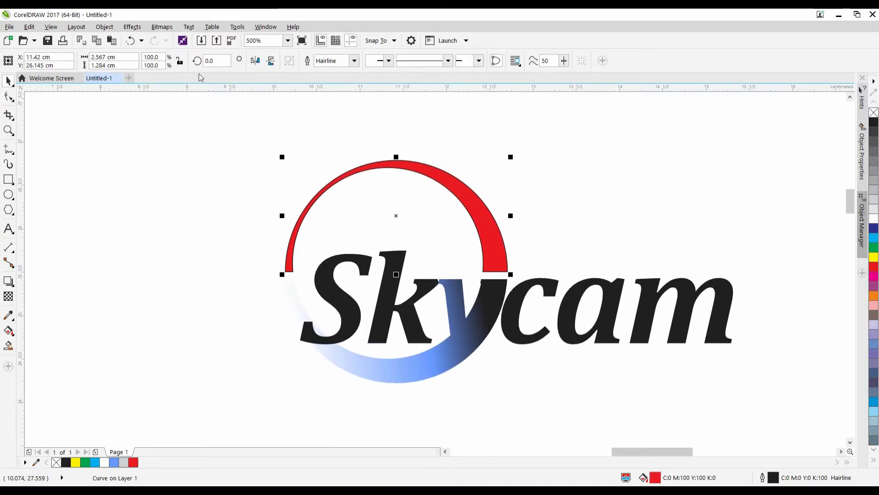
click(254, 61)
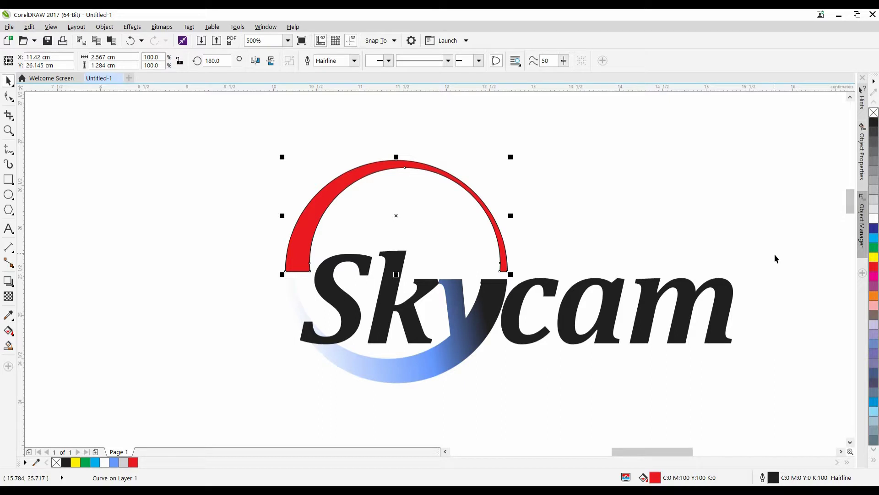
right_click(873, 113)
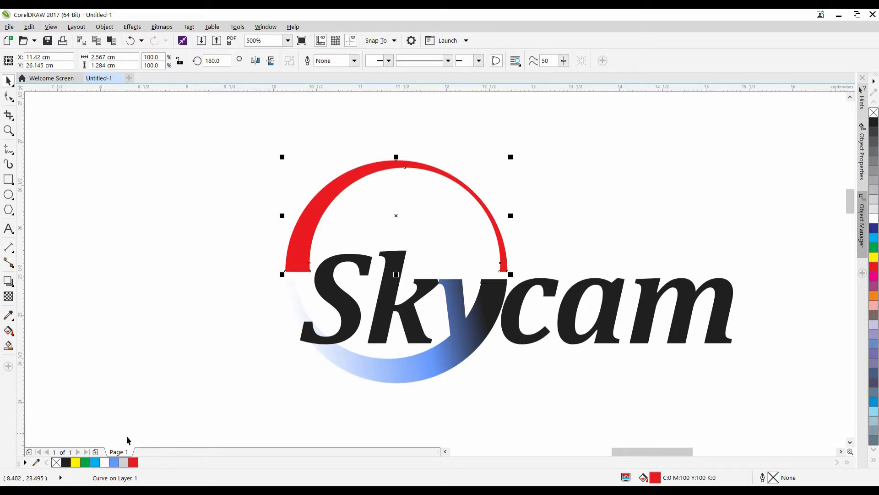
click(114, 462)
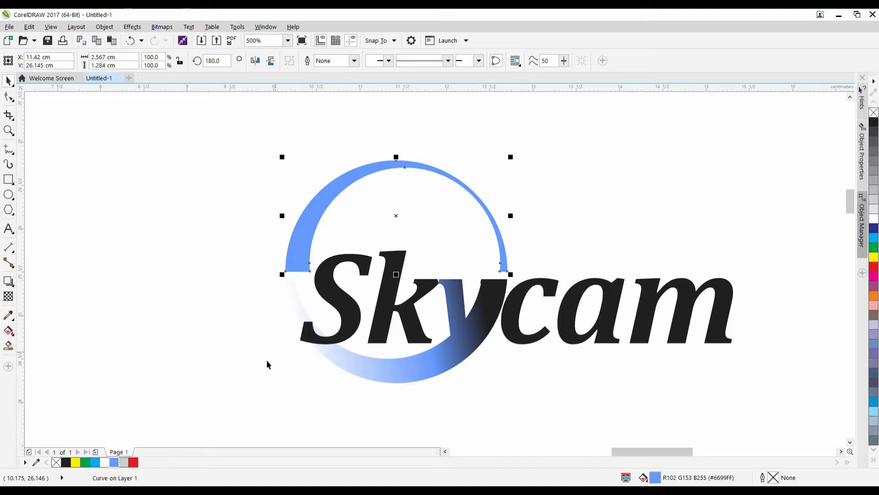
click(254, 366)
click(306, 253)
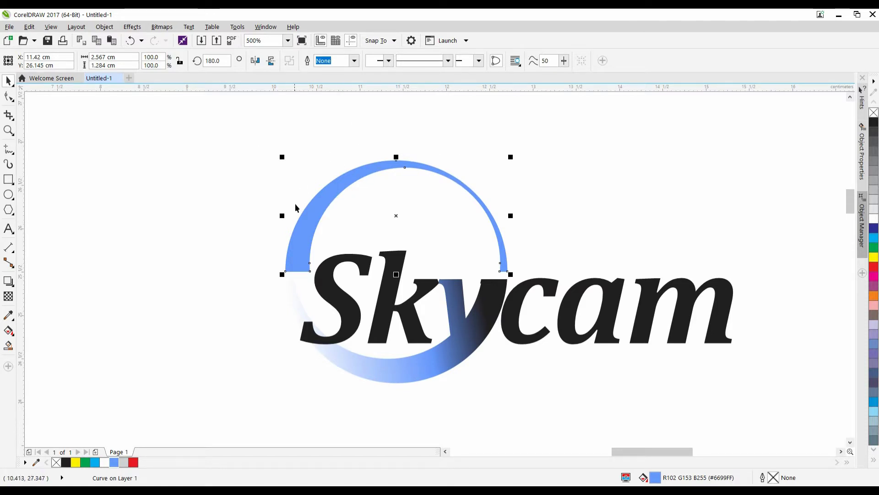
Apply a linear transparency to the top arc, solid at its left end fading out rightward
click(8, 296)
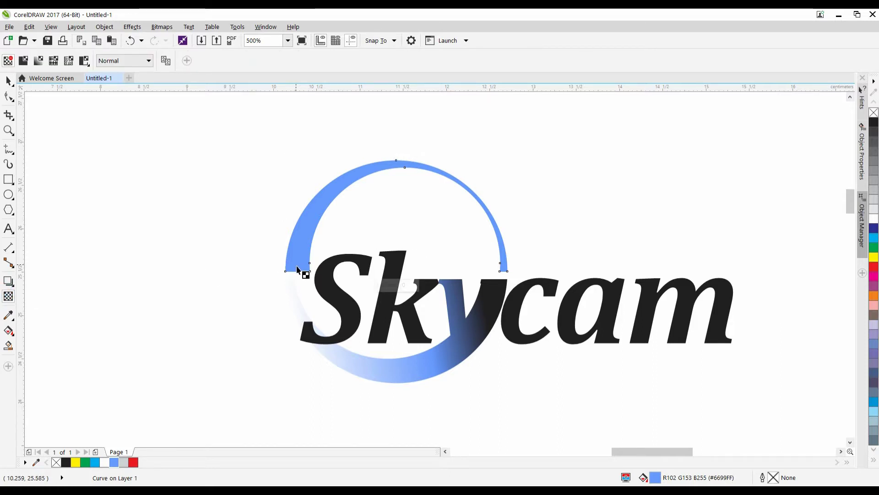
click(297, 267)
drag(296, 268, 399, 222)
drag(431, 220, 492, 212)
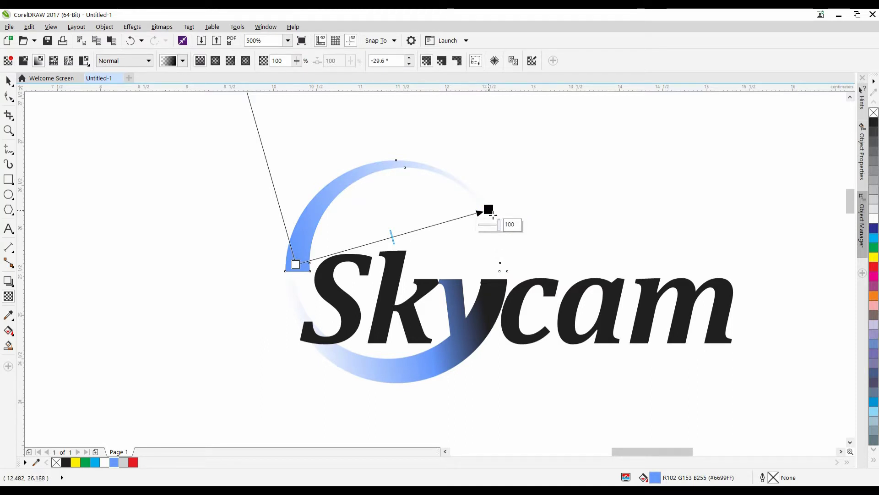
drag(488, 209, 505, 240)
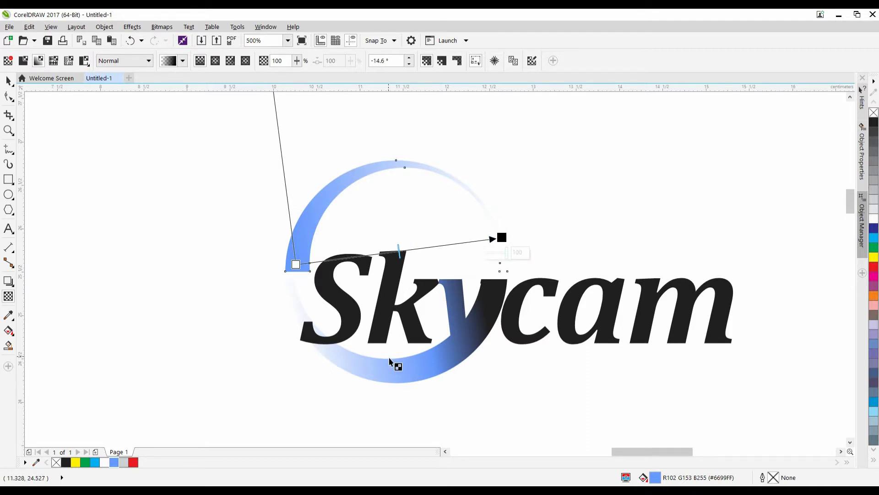
click(8, 82)
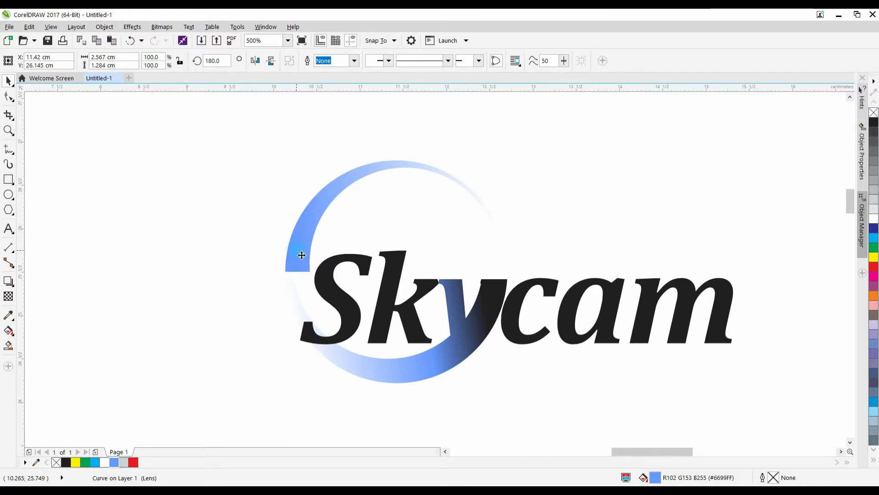
Drag the top arc's fountain fill handles upward so its left tip fades to white
click(302, 255)
click(8, 330)
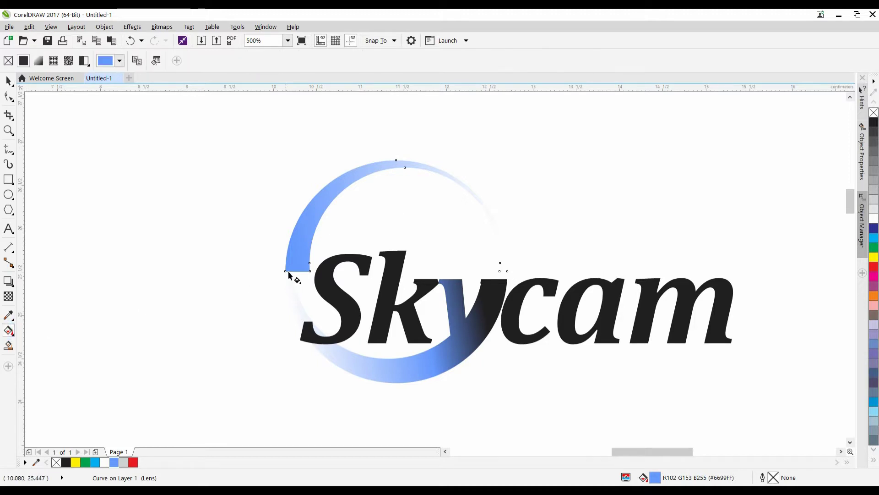
drag(303, 239, 298, 271)
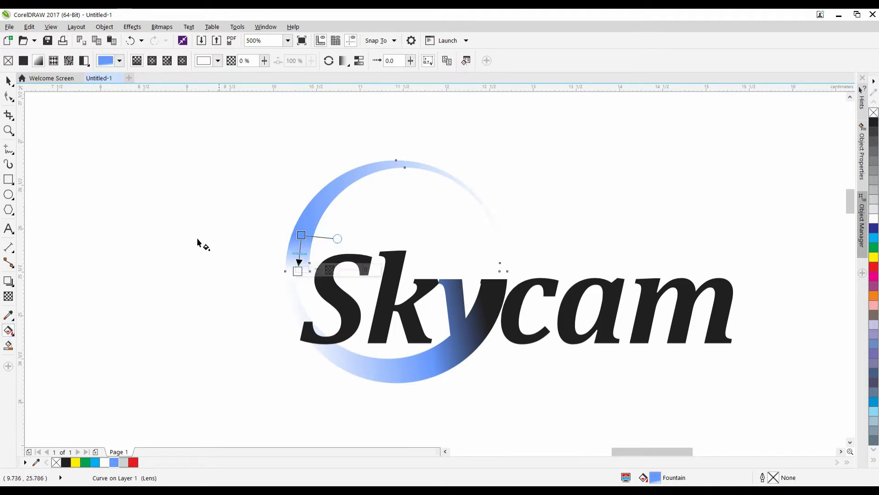
scroll(298, 250, up, 2)
scroll(298, 251, up, 2)
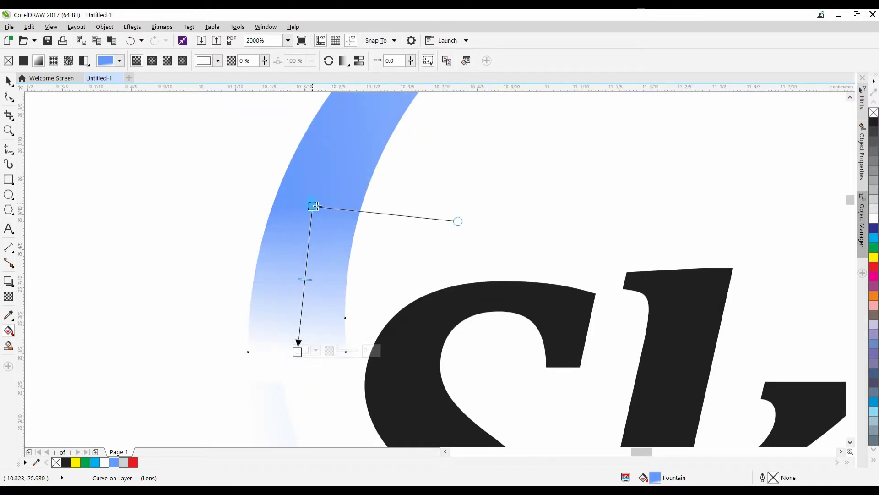
drag(317, 206, 316, 187)
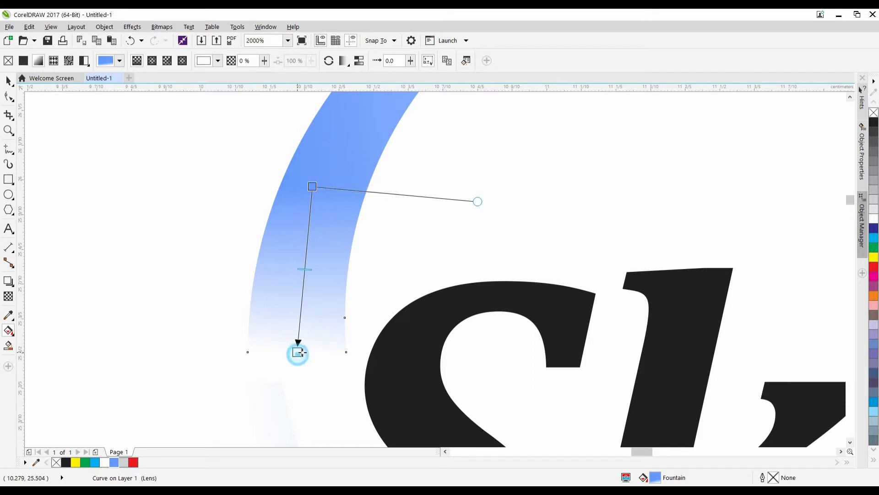
drag(298, 353, 297, 329)
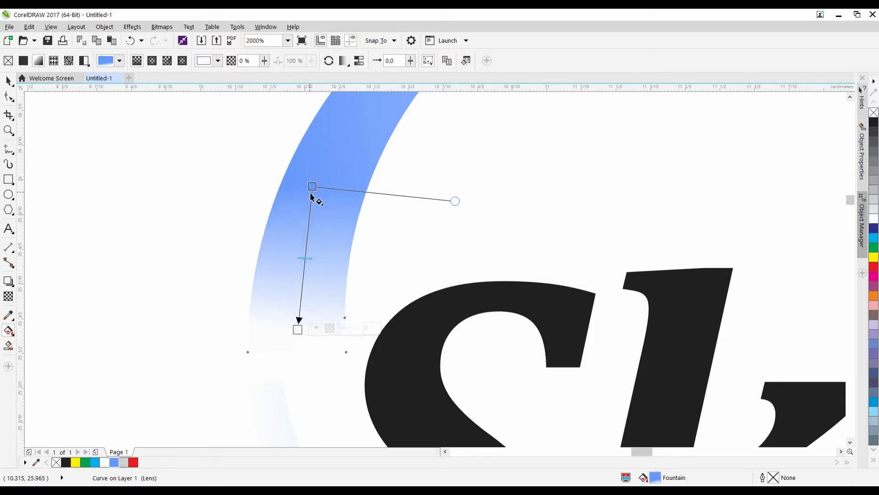
click(8, 81)
click(155, 148)
scroll(195, 241, down, 3)
scroll(195, 241, down, 3)
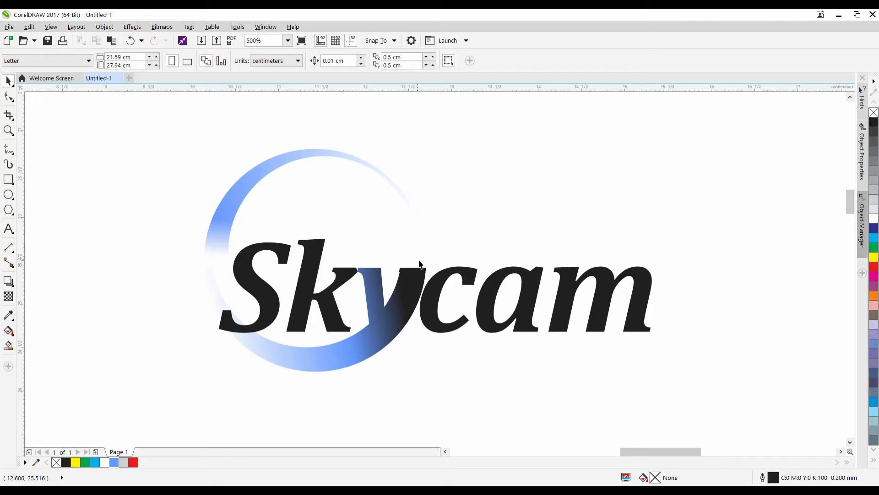
Shift the lower gradient arc's start point up and right for a smoother white fade
click(224, 238)
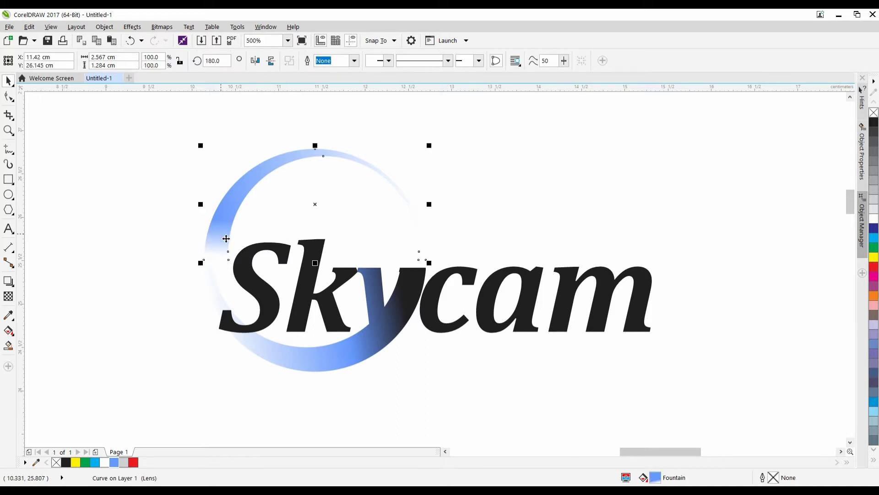
click(8, 330)
scroll(212, 228, up, 4)
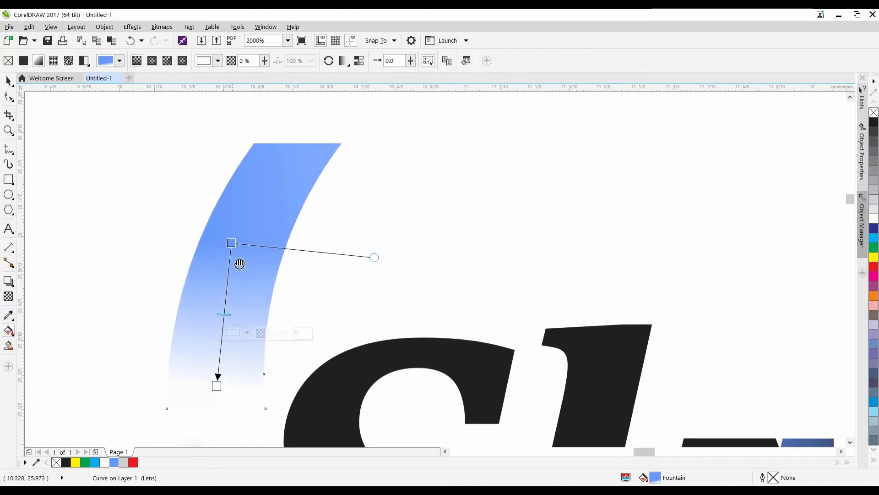
drag(233, 242, 305, 123)
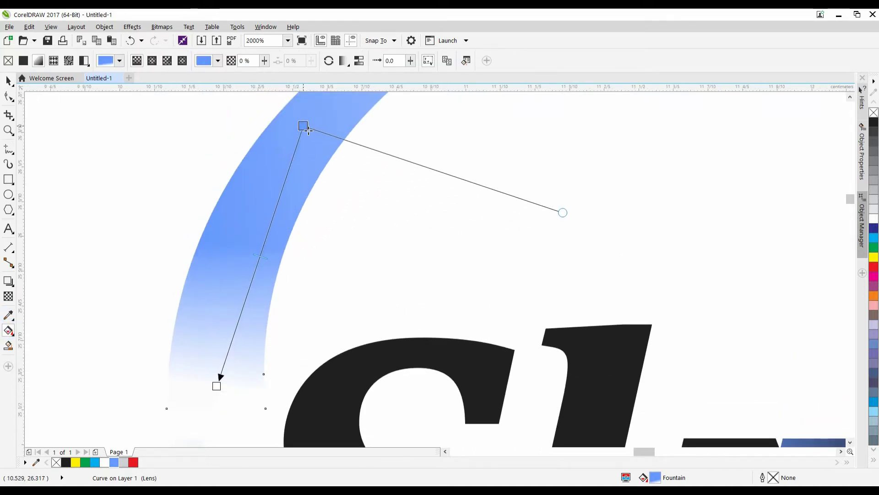
scroll(235, 352, down, 2)
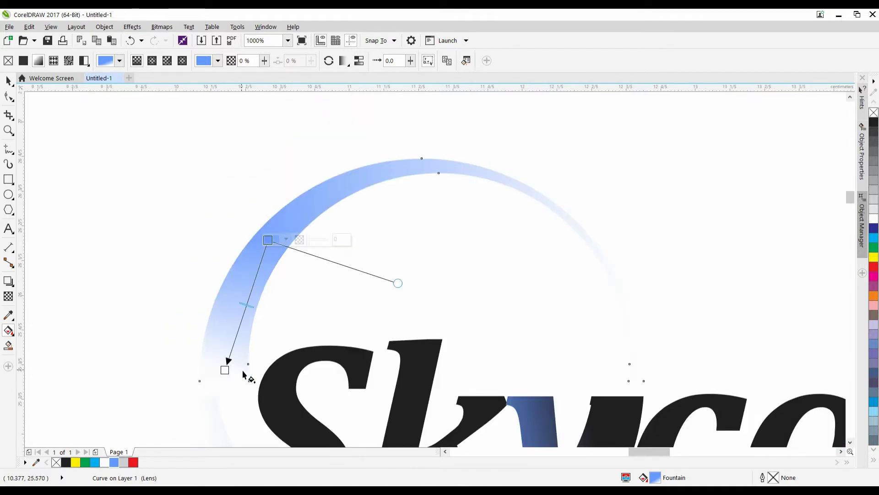
click(8, 81)
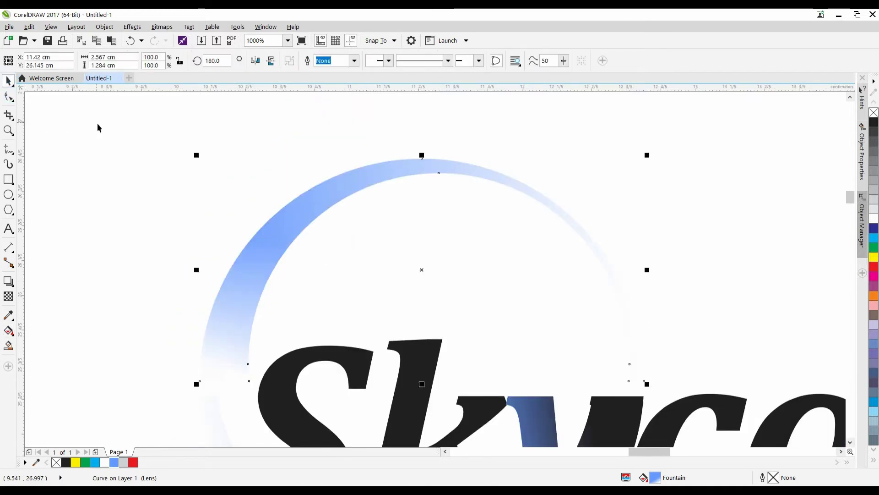
click(114, 136)
scroll(190, 182, down, 2)
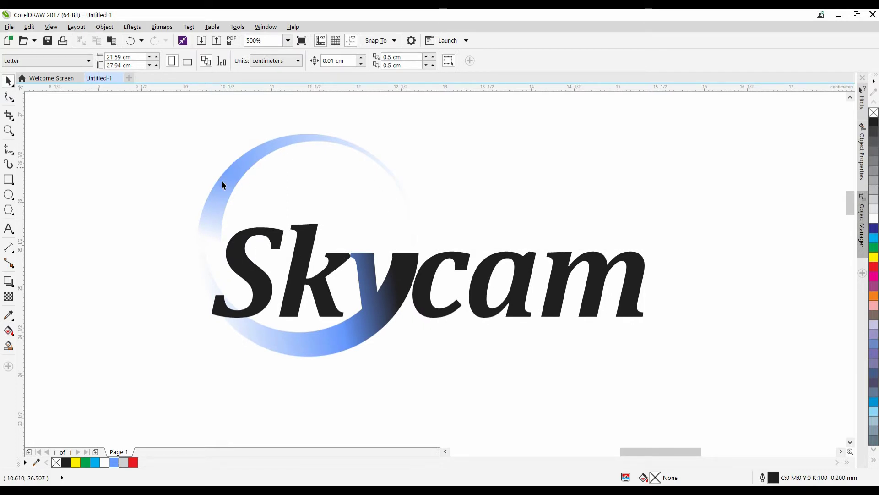
Draw a circle over the blue ring and give it a Hairline outline
click(7, 195)
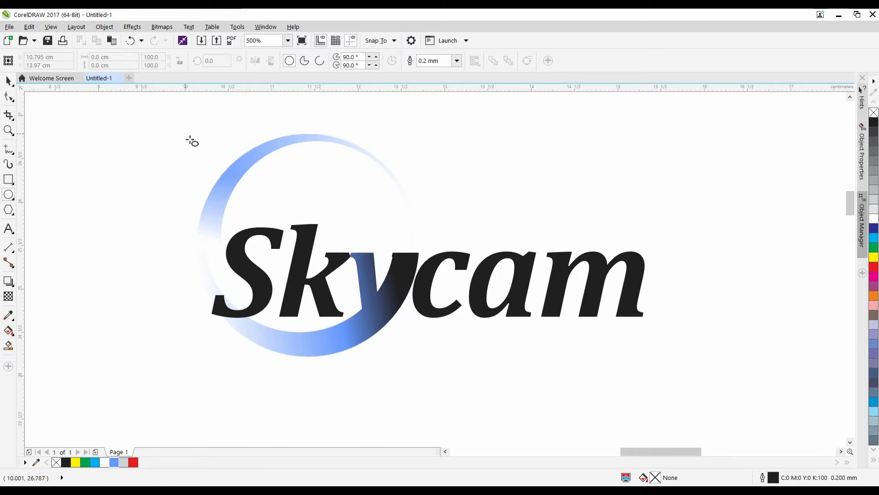
drag(198, 142, 424, 363)
scroll(475, 147, up, 1)
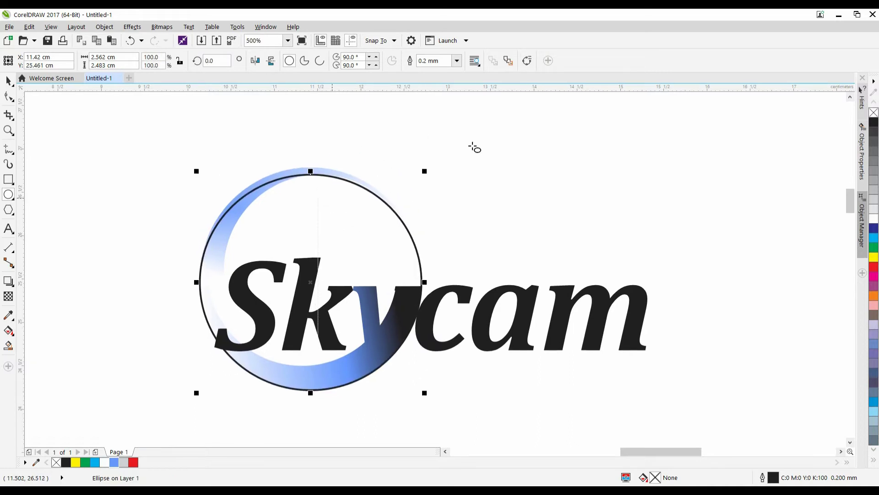
click(457, 61)
click(454, 81)
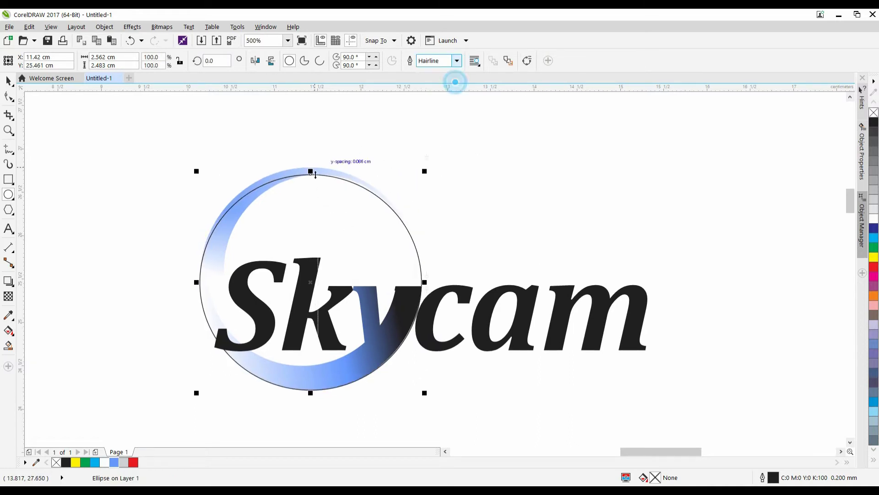
Stretch the circle's top slightly upward to match the ring
scroll(327, 190, up, 3)
drag(329, 153, 332, 126)
scroll(383, 192, down, 3)
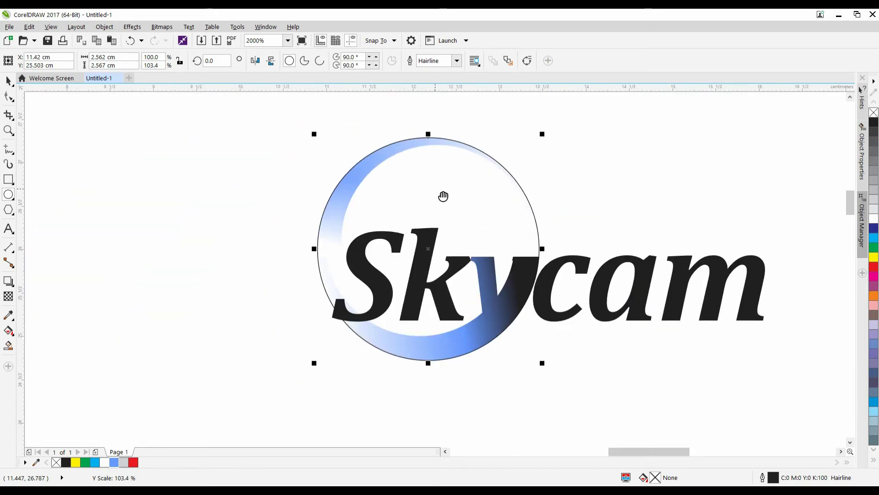
scroll(348, 263, up, 1)
scroll(310, 252, down, 3)
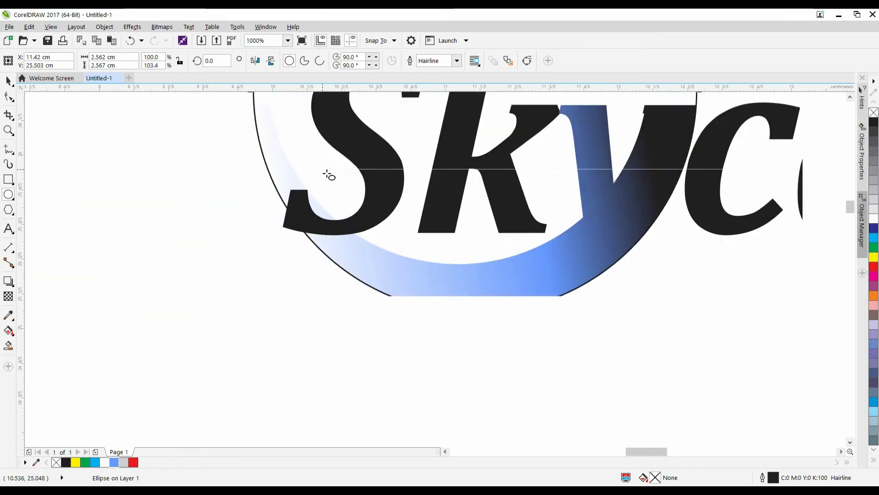
scroll(557, 349, up, 3)
scroll(558, 349, right, 3)
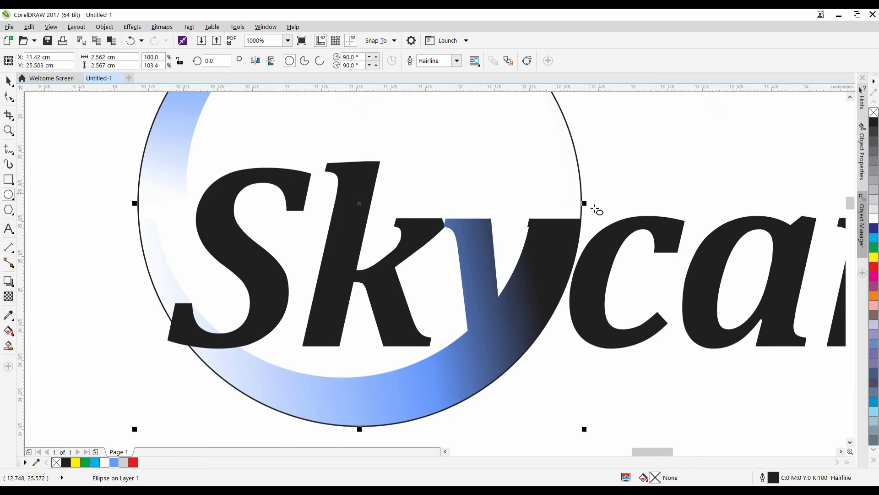
scroll(450, 282, up, 2)
scroll(451, 282, right, 1)
key(space)
scroll(416, 241, down, 1)
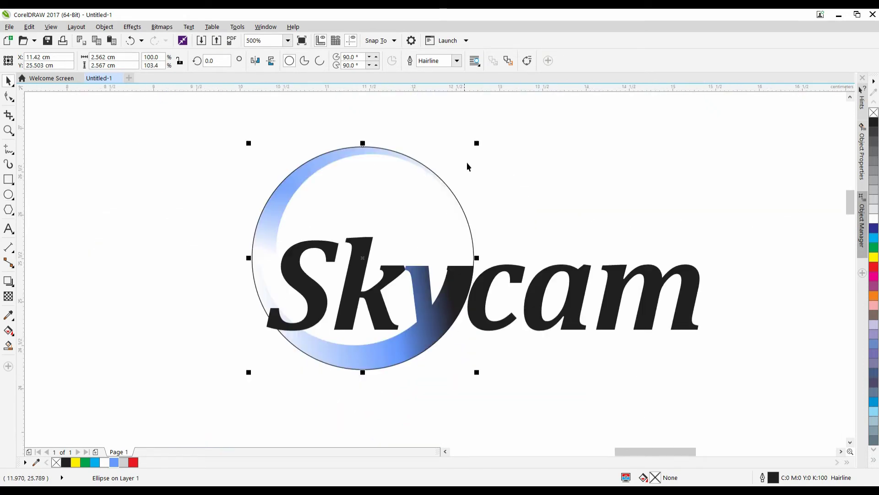
scroll(442, 176, up, 2)
scroll(441, 176, down, 2)
Shrink a copy of the circle inside the ring and lower its top to a 2.095 × 1.943 cm ellipse
drag(481, 147, 462, 168)
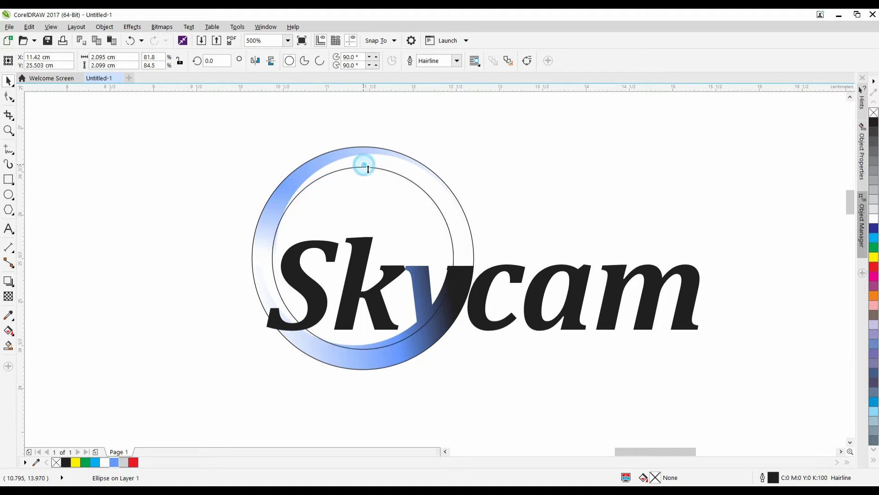
drag(364, 165, 366, 182)
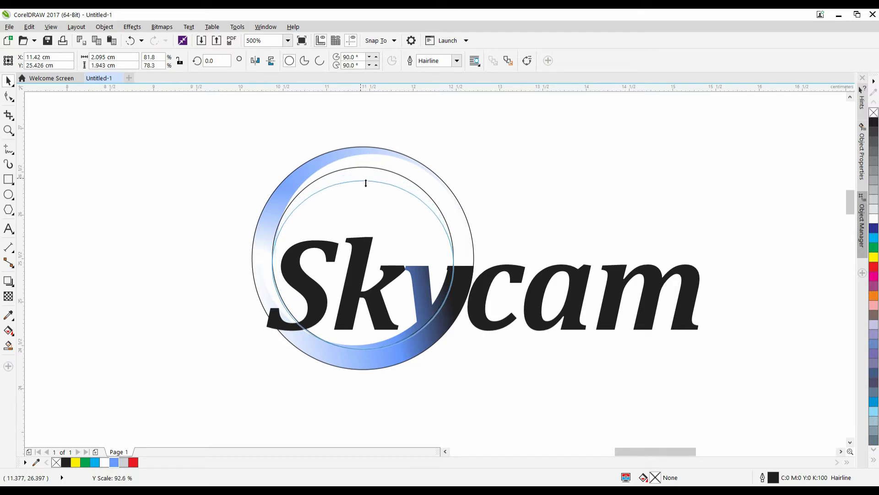
drag(366, 182, 366, 182)
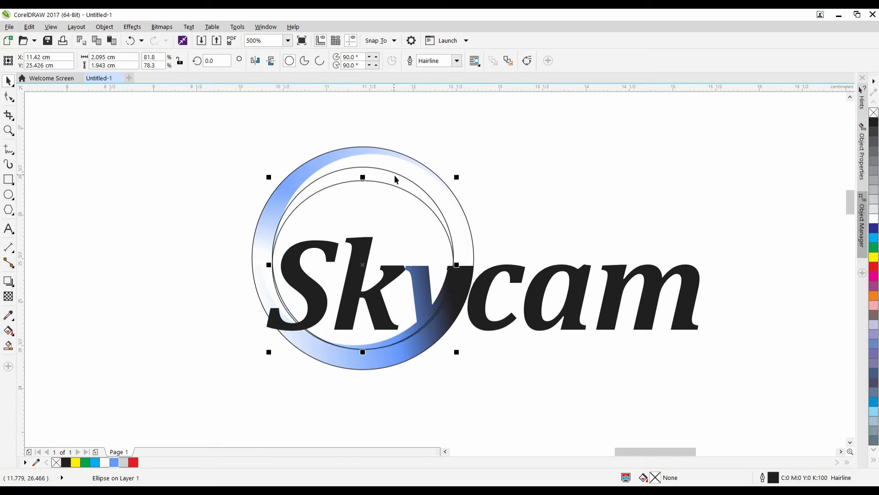
Subtract one inner ellipse from the other with Back Minus Front to form a crescent
click(392, 204)
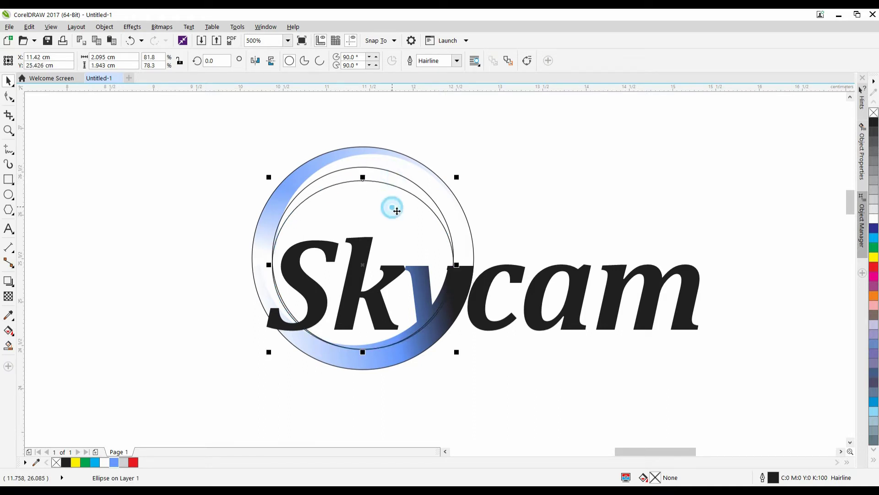
shift+click(393, 173)
click(322, 61)
click(479, 128)
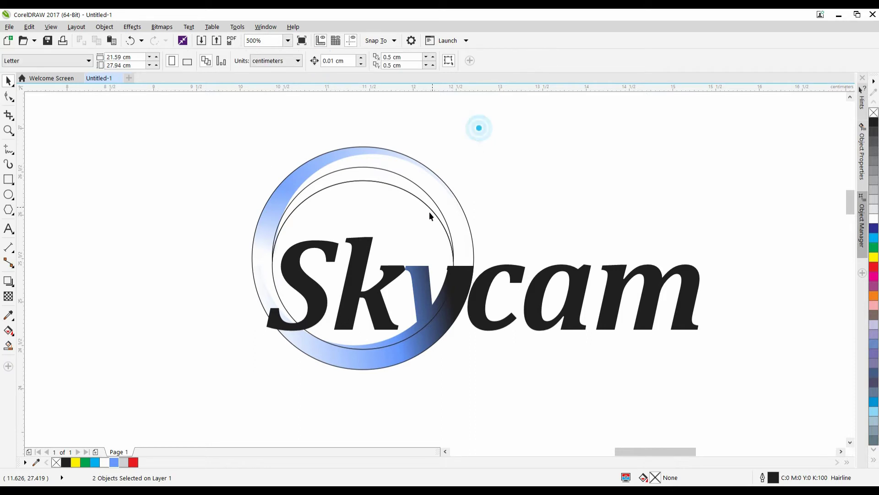
click(416, 215)
click(415, 226)
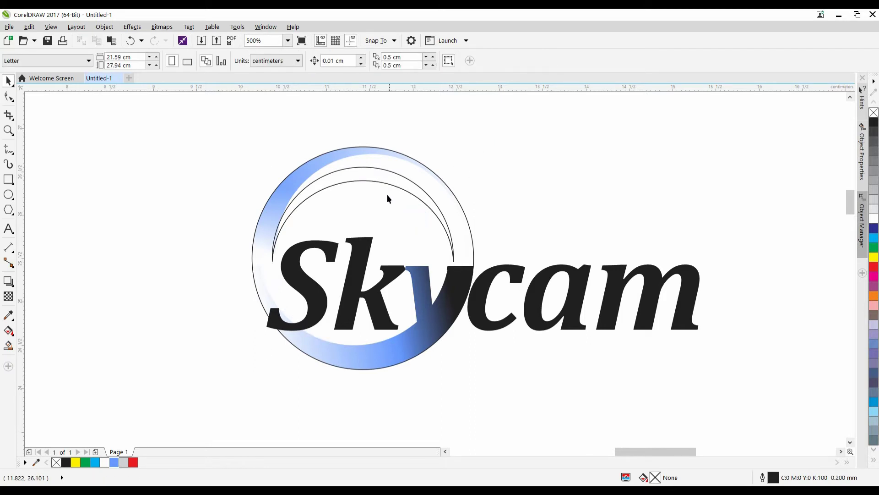
Fill the crescent arc black and remove its outline
click(381, 180)
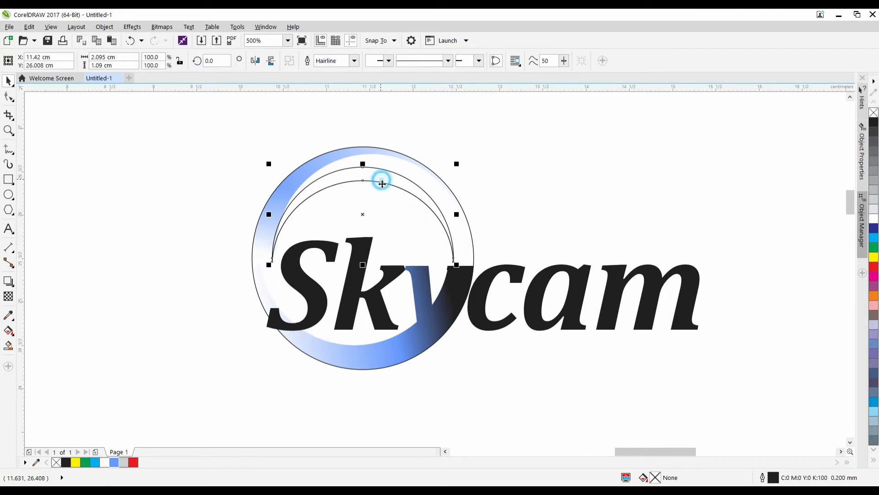
click(873, 121)
right_click(874, 113)
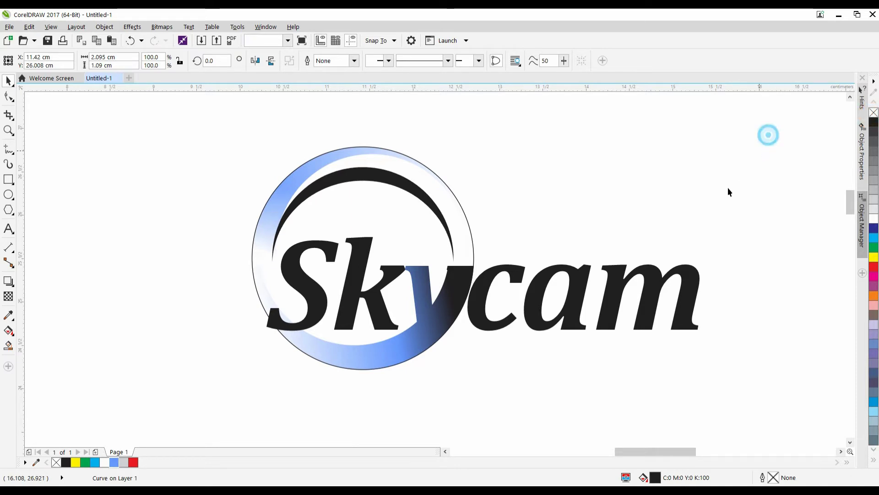
click(768, 134)
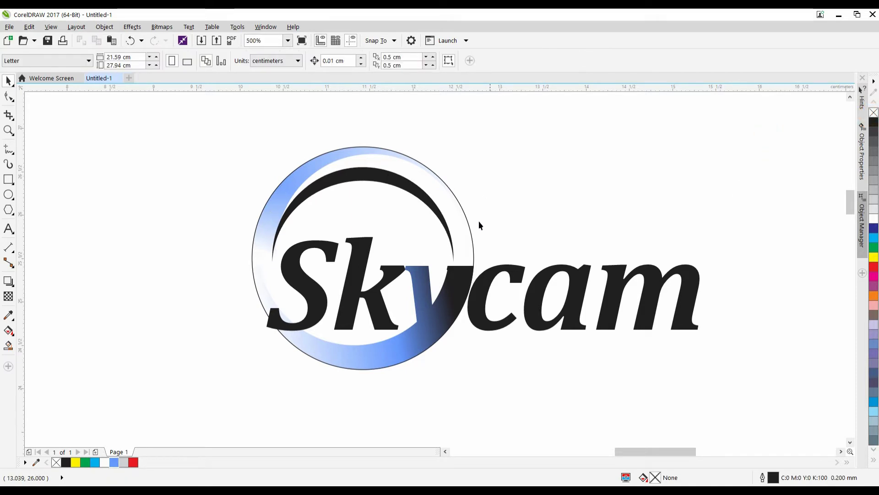
Delete the node on the crescent's lower tail to thin it away
scroll(270, 240, up, 3)
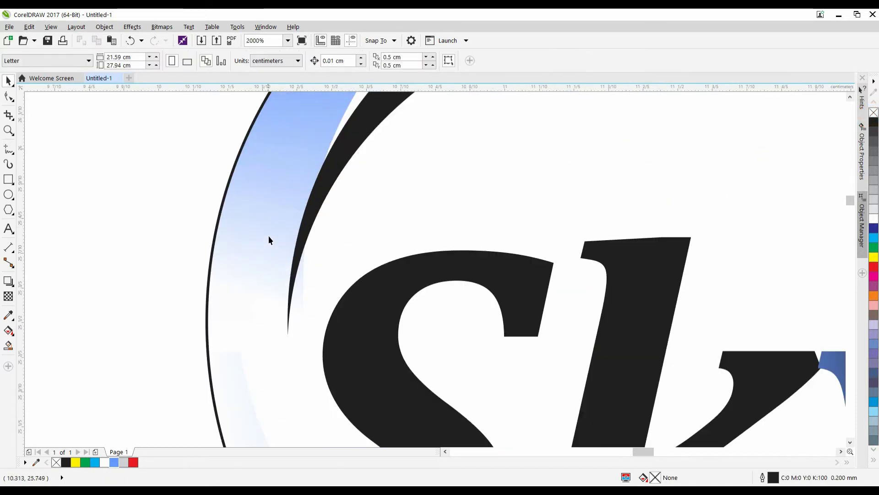
click(300, 194)
click(427, 115)
key(Delete)
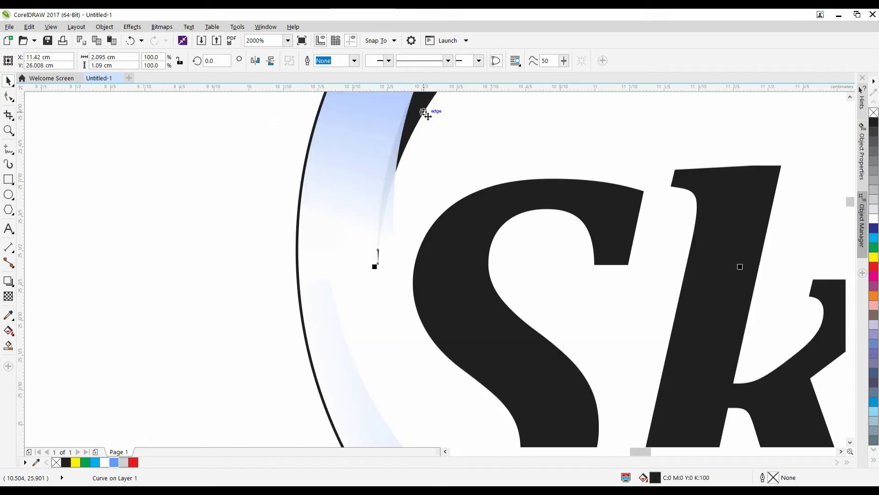
scroll(426, 115, down, 3)
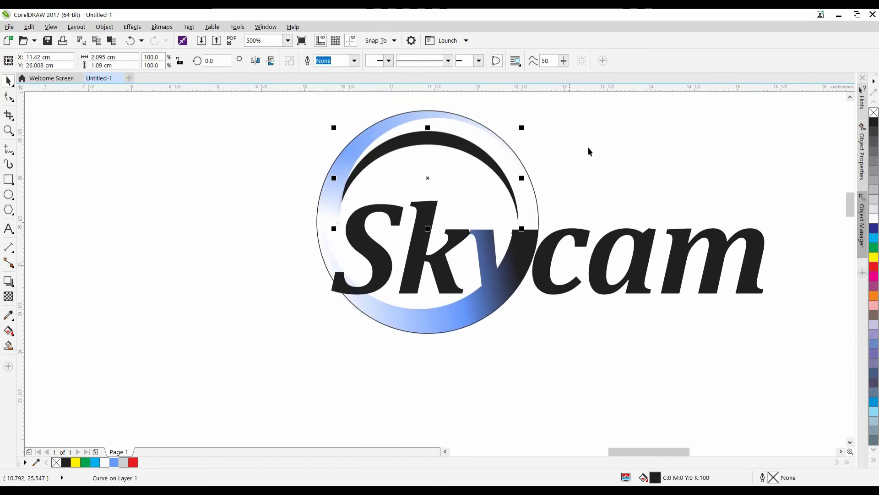
click(592, 147)
drag(593, 148, 571, 159)
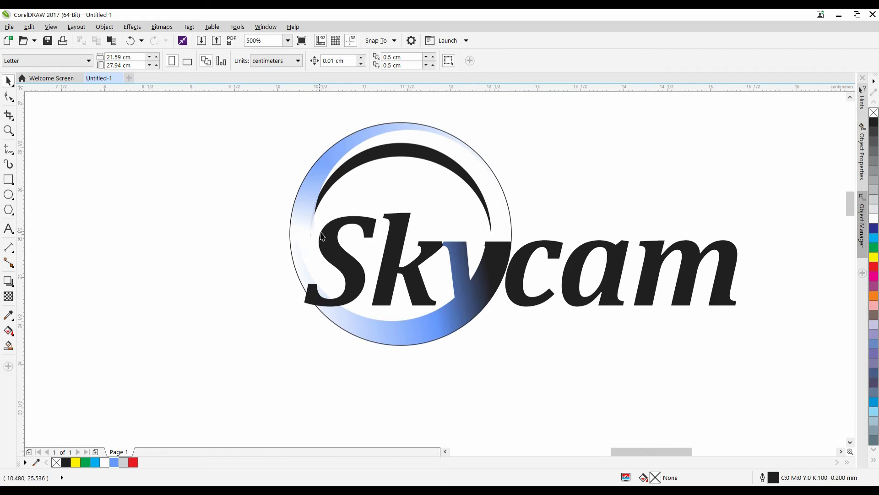
scroll(322, 236, up, 3)
drag(313, 211, 282, 276)
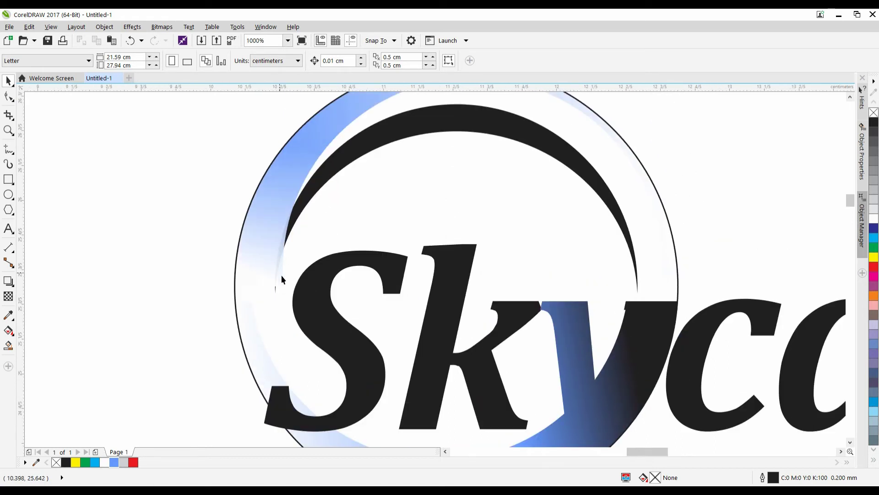
click(303, 209)
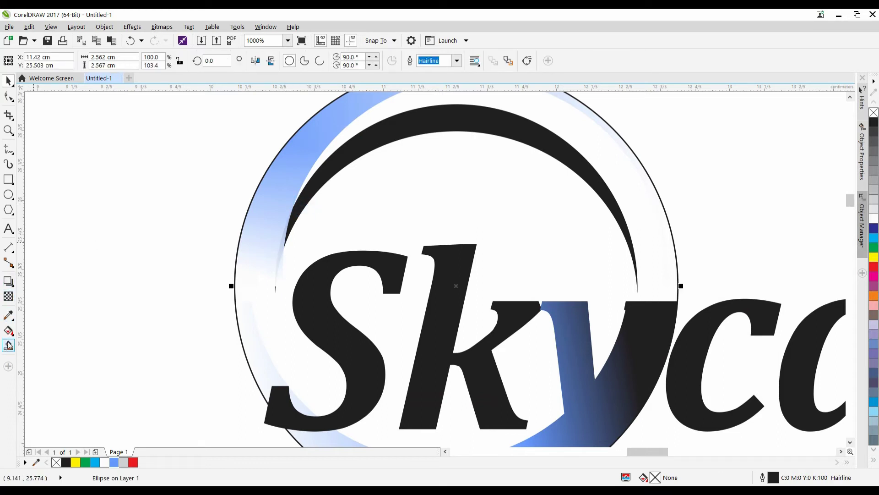
click(8, 296)
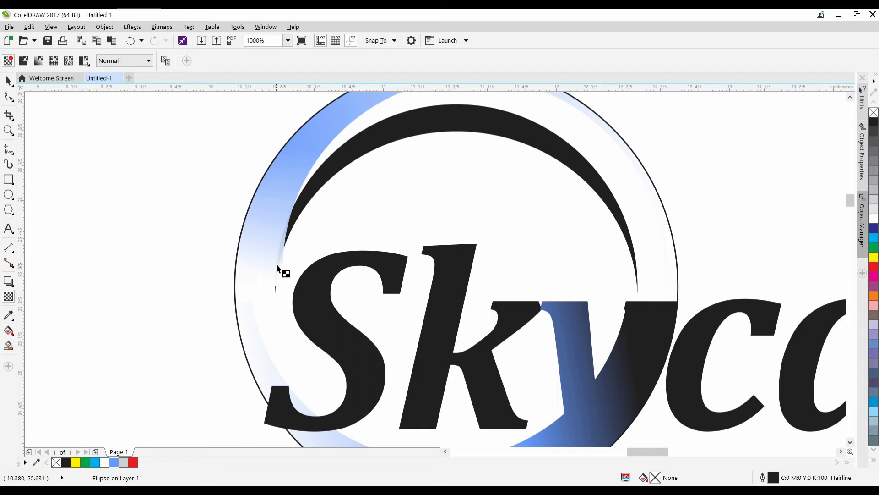
drag(284, 273, 632, 304)
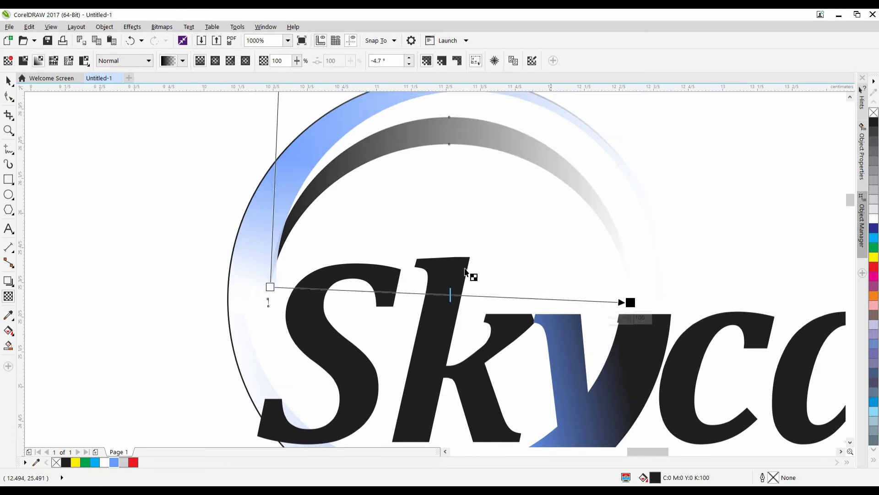
drag(271, 286, 447, 279)
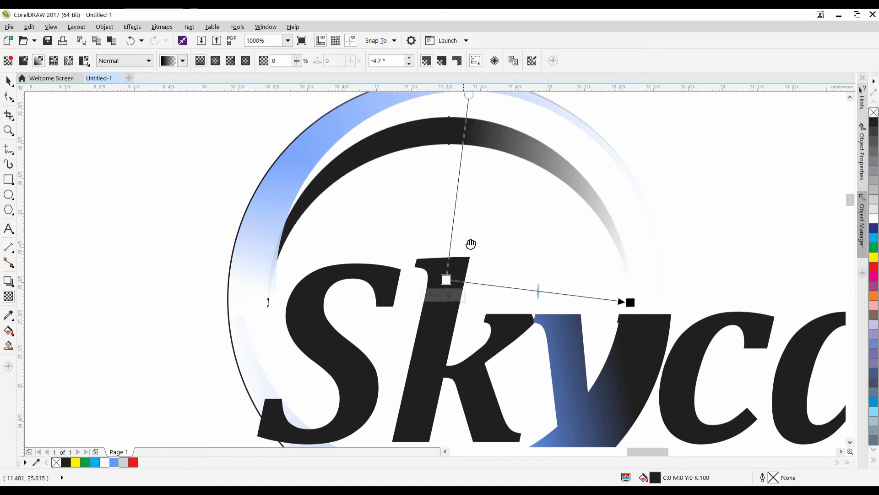
scroll(470, 183, up, 1)
drag(468, 118, 257, 314)
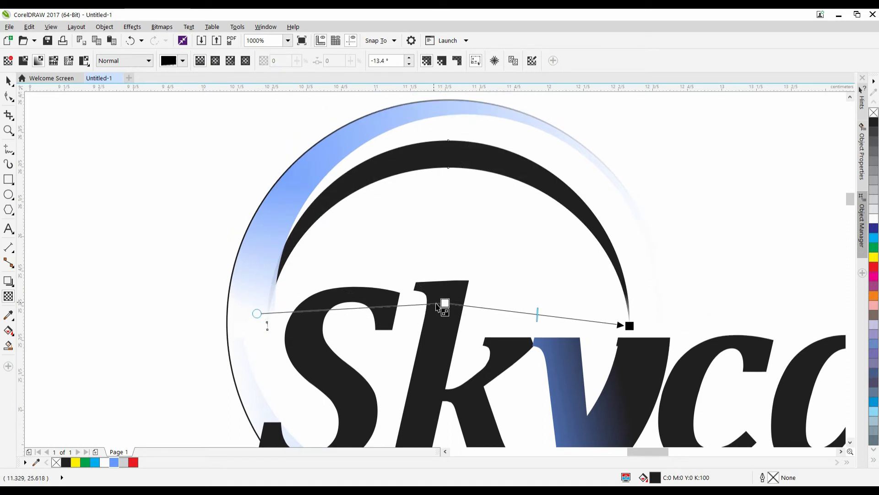
drag(447, 304, 291, 259)
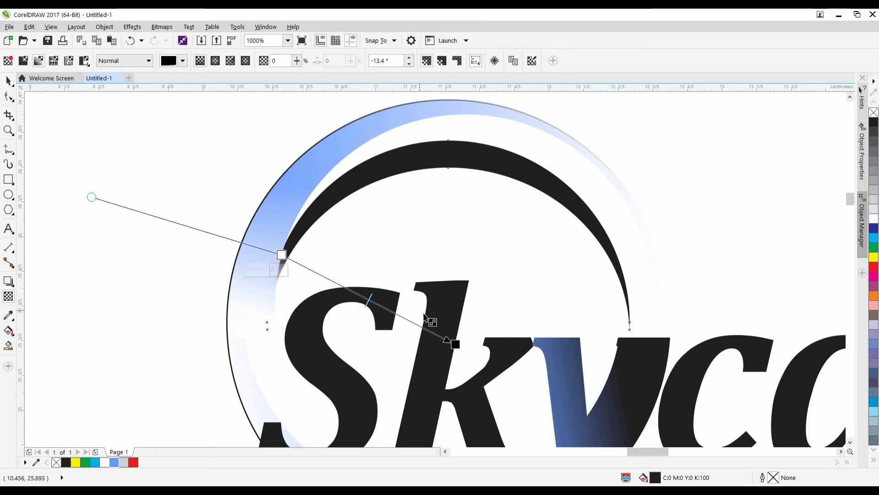
drag(456, 345, 362, 183)
key(ctrl+z)
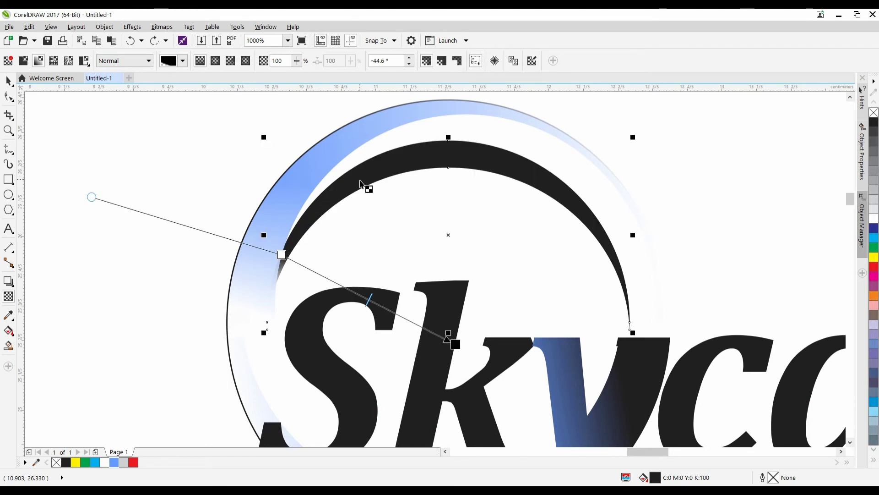
key(space)
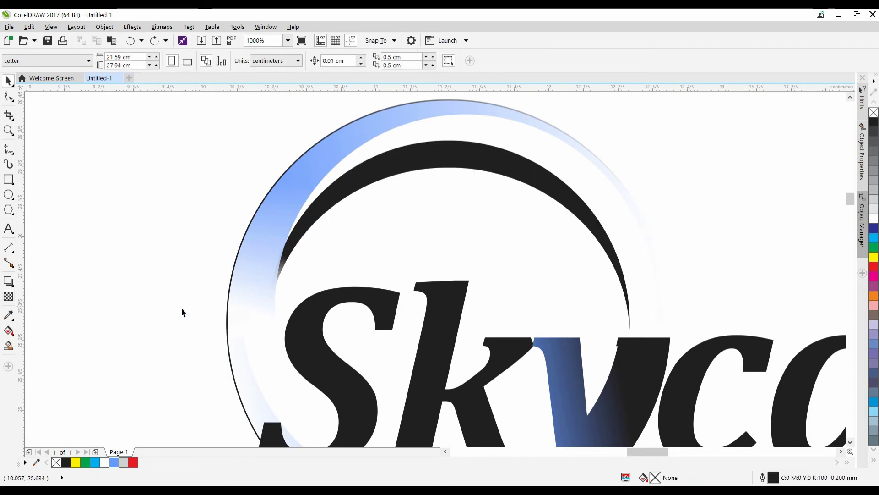
scroll(210, 292, down, 2)
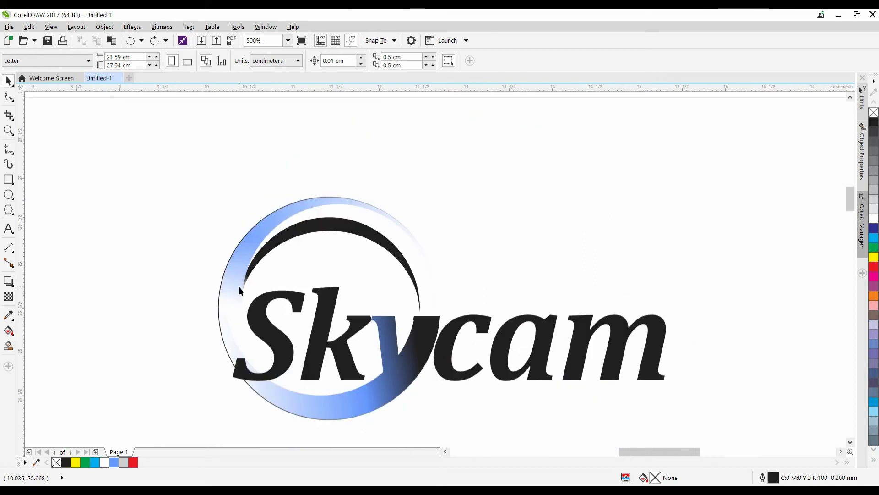
drag(239, 287, 305, 243)
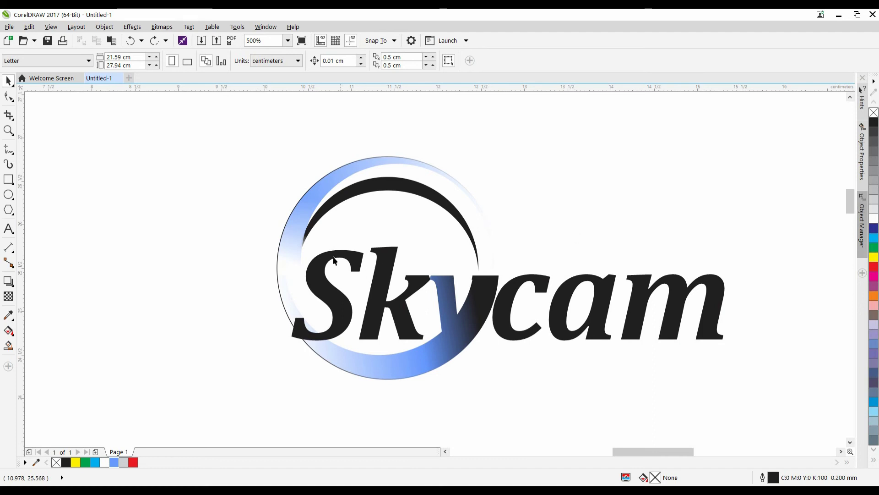
click(288, 223)
scroll(497, 215, up, 4)
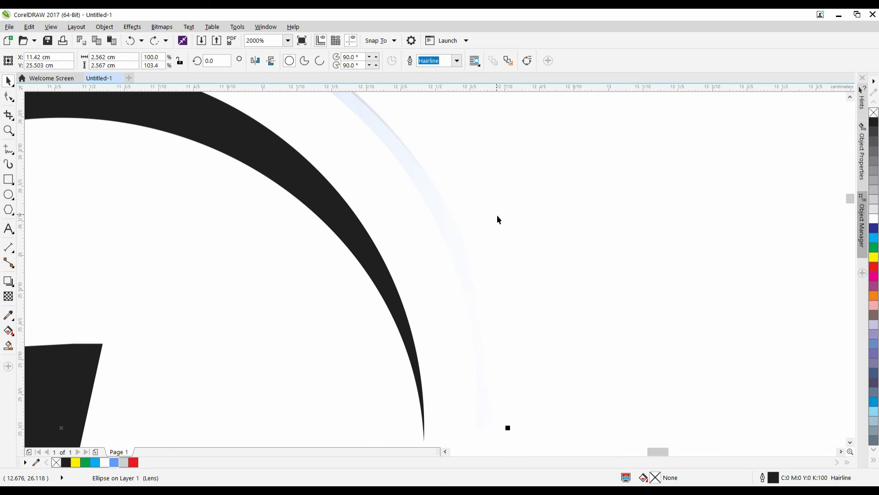
scroll(496, 216, down, 4)
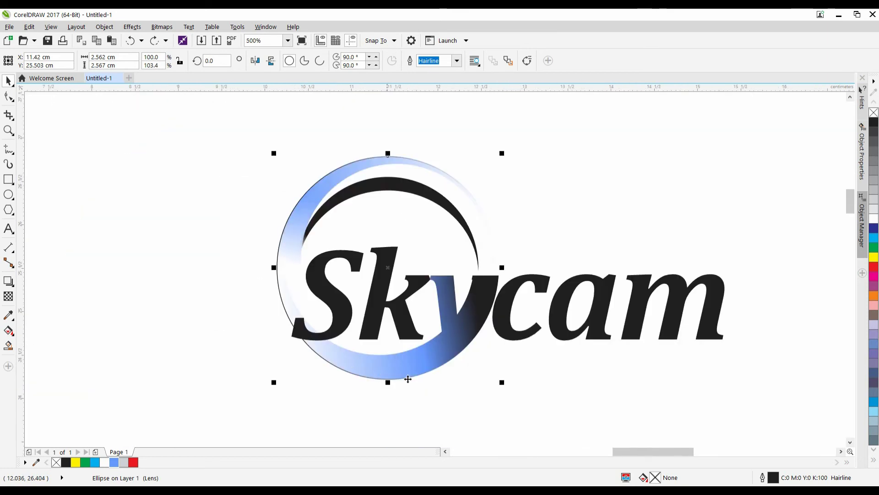
click(790, 149)
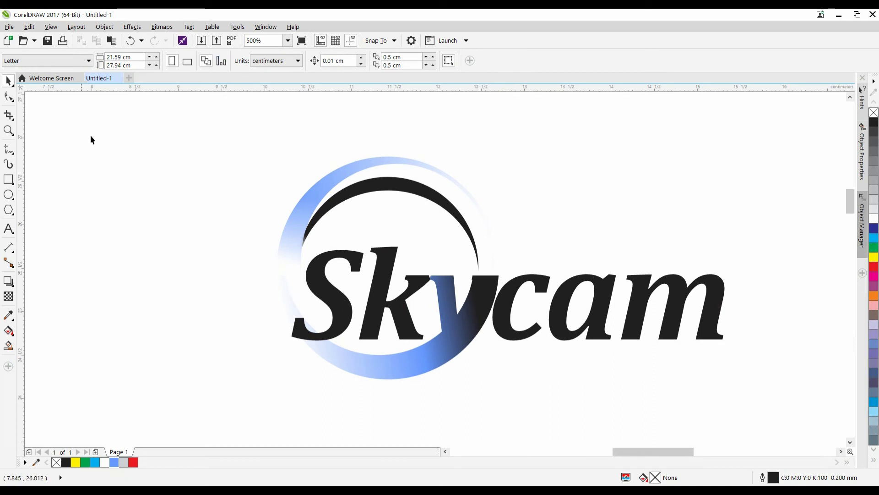
Undo the previous change and cancel the current selection
key(ctrl+z)
scroll(344, 214, down, 2)
key(Escape)
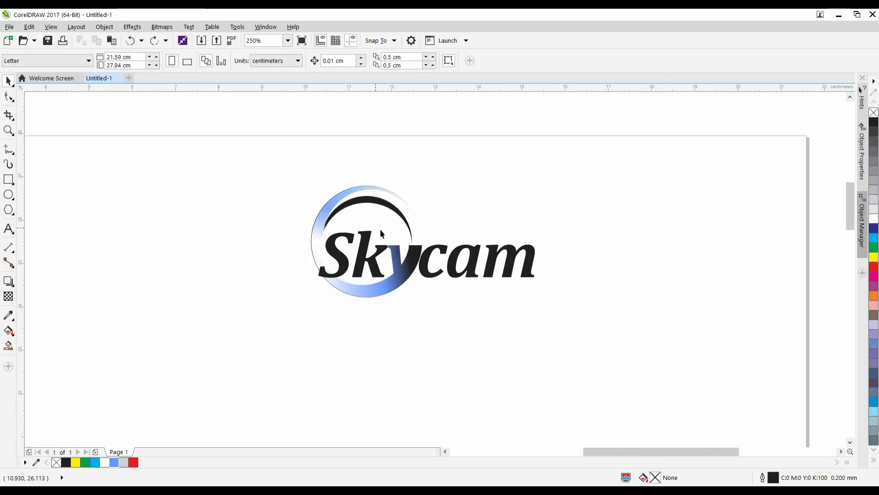
Move the whole Skycam logo down and left, then scale it to about 167%
drag(293, 165, 595, 321)
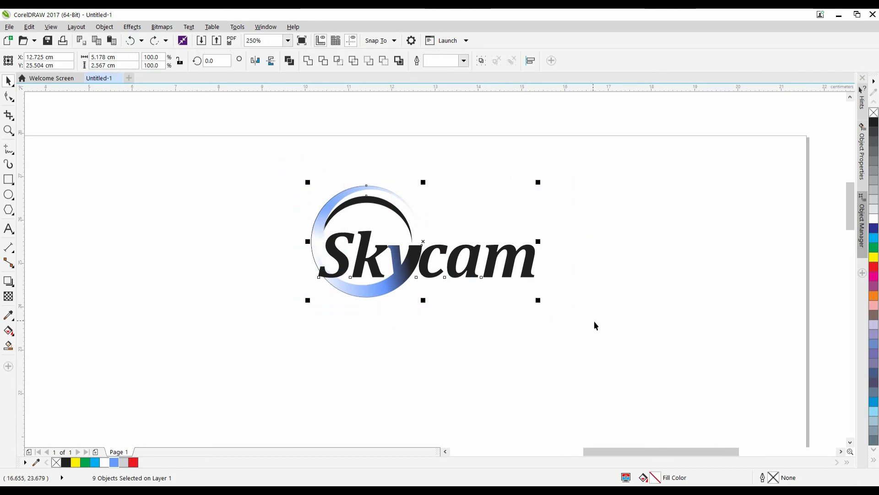
drag(421, 222, 320, 323)
drag(433, 229, 624, 165)
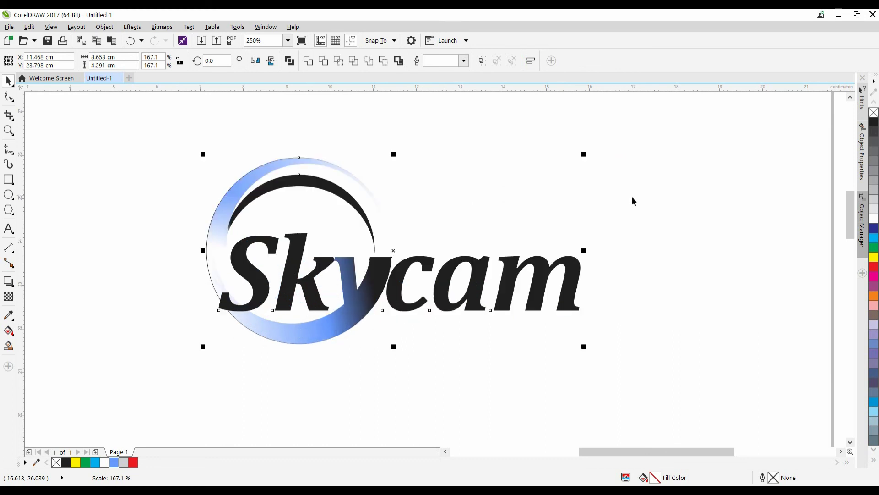
click(633, 202)
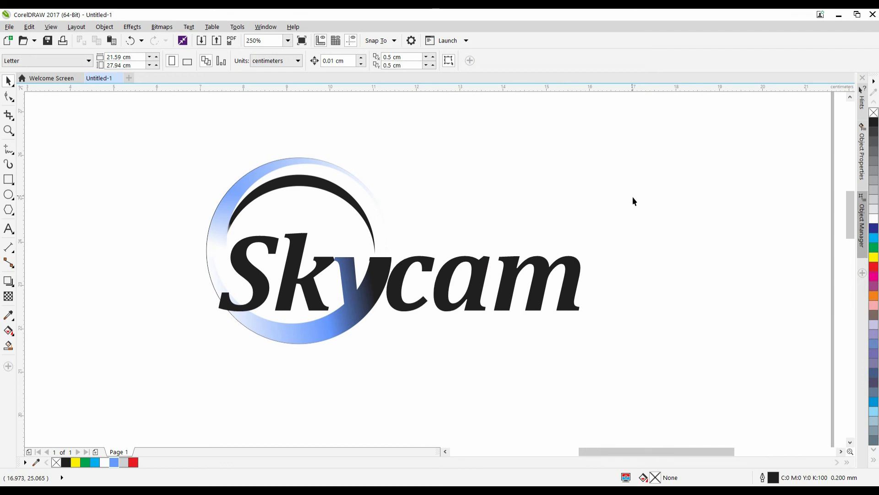
scroll(211, 238, up, 1)
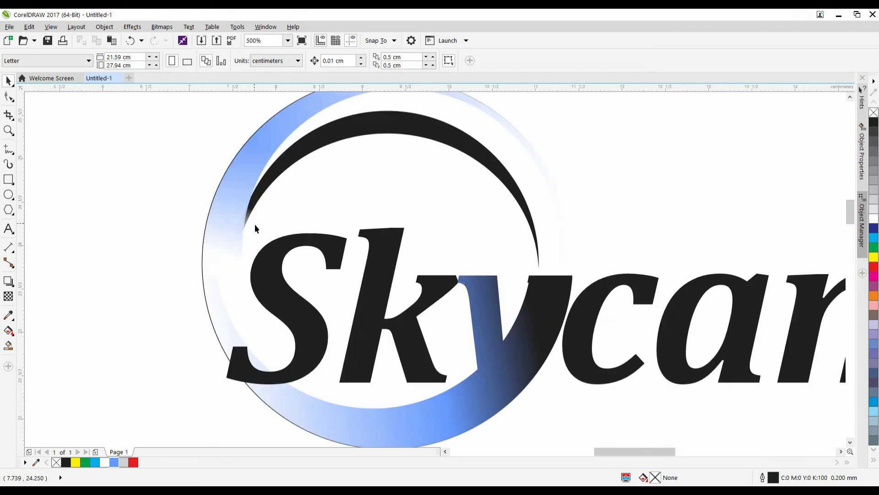
scroll(255, 228, down, 1)
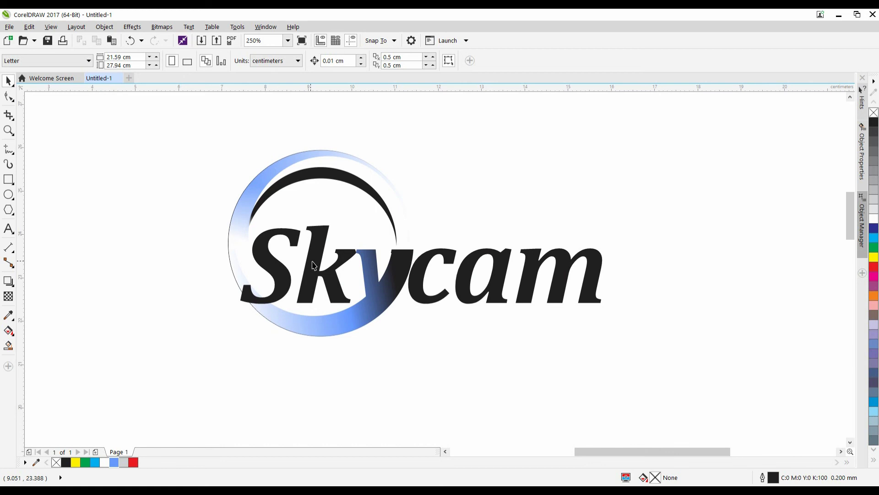
scroll(305, 249, down, 2)
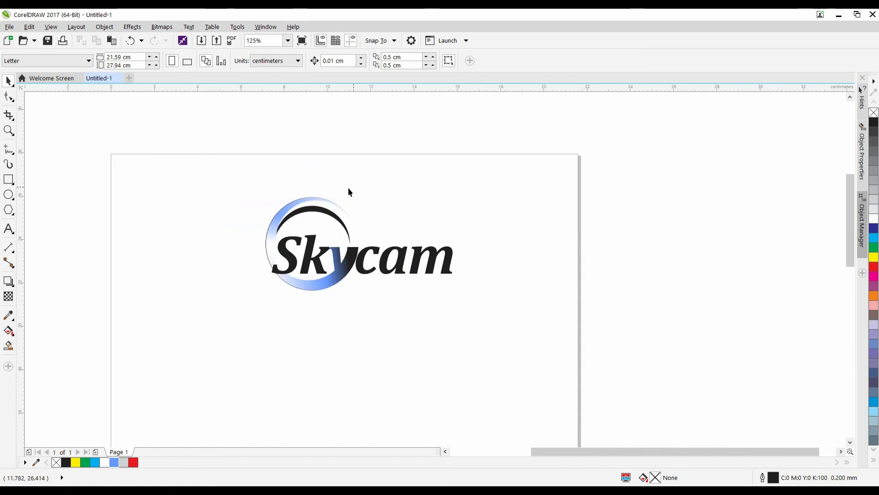
click(418, 265)
click(418, 287)
click(396, 268)
click(366, 275)
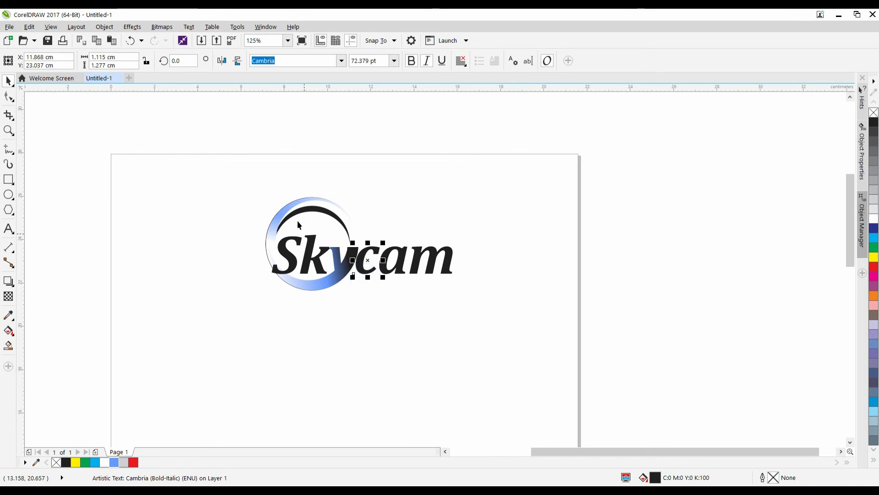
drag(242, 179, 499, 326)
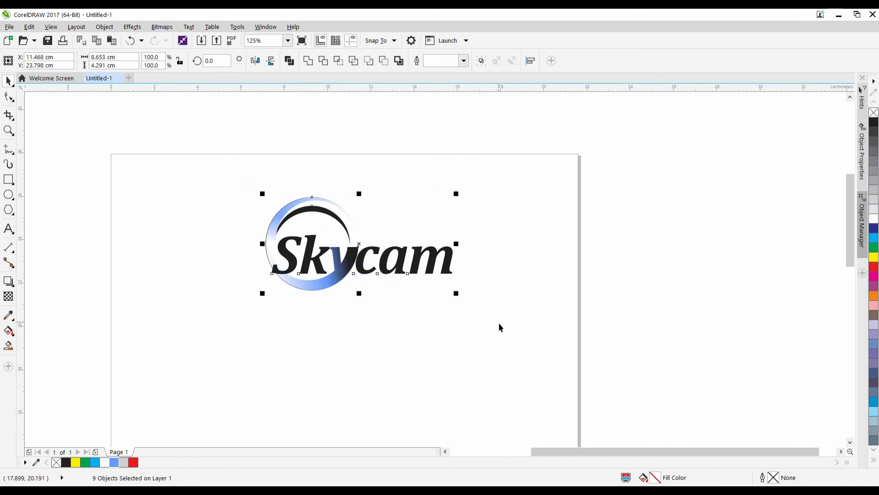
click(499, 323)
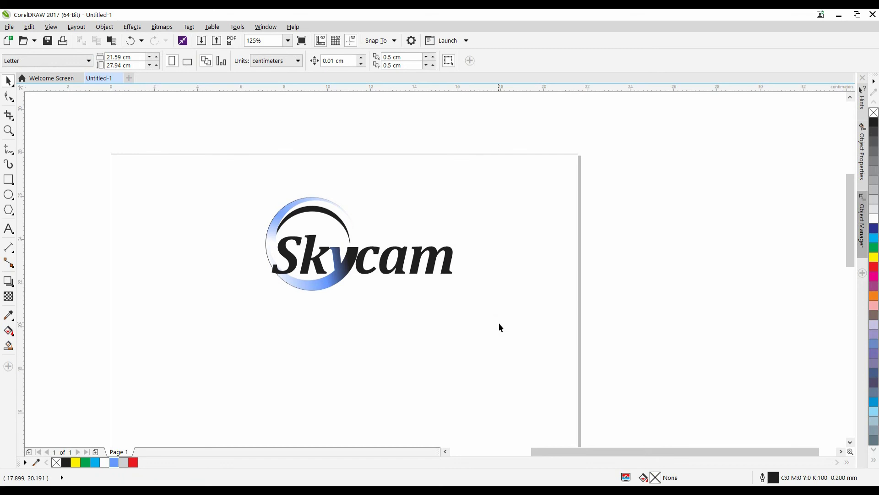
double_click(560, 14)
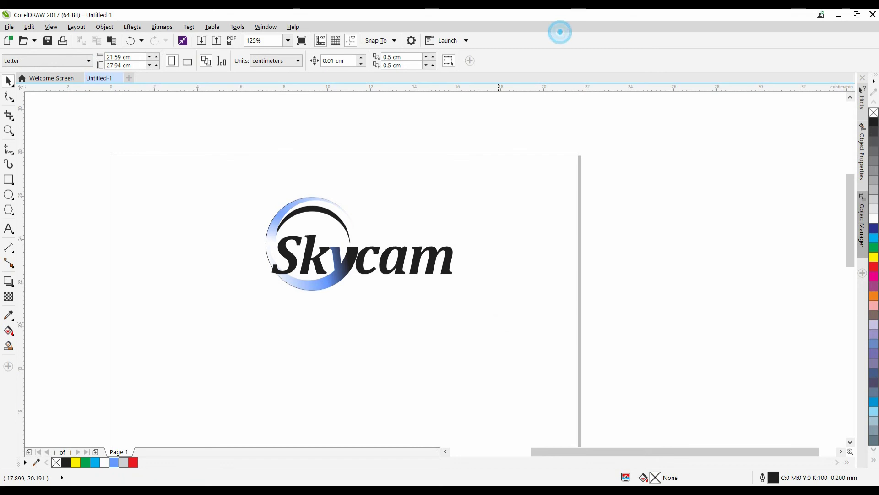
double_click(287, 14)
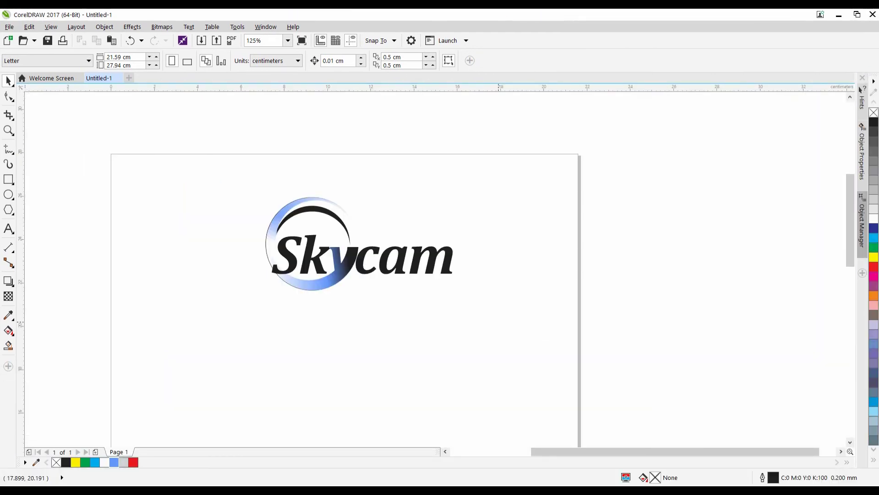